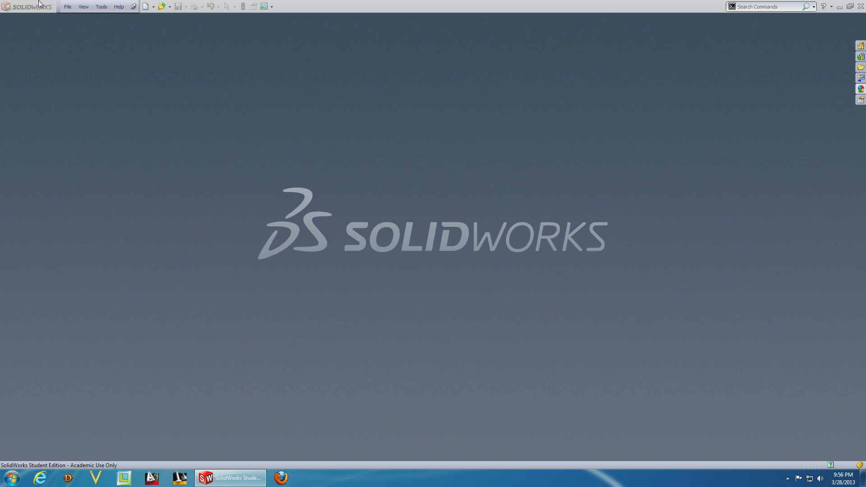
Open the recent 'ball valve with flanges' assembly and orbit it to inspect
click(67, 8)
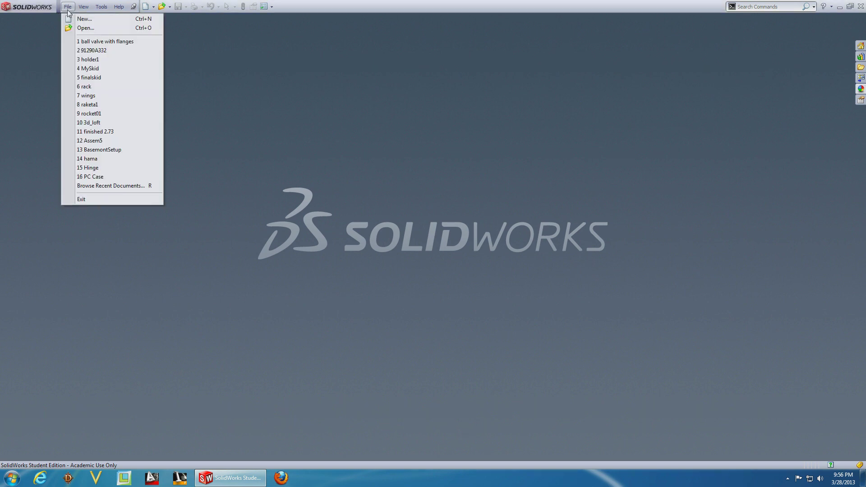
click(85, 41)
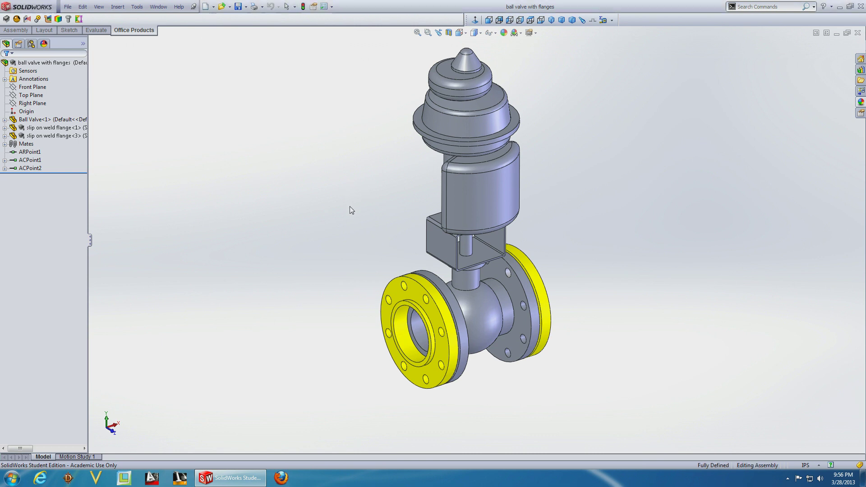
middle_drag(349, 207, 346, 188)
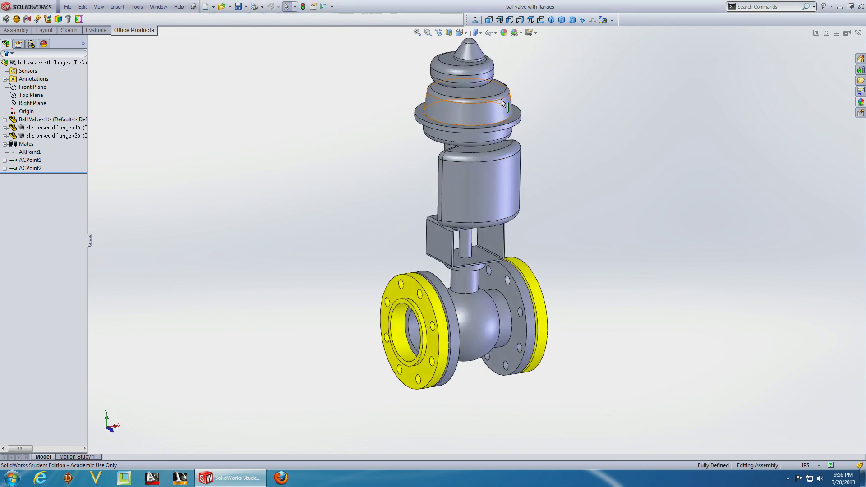
scroll(460, 116, down, 5)
scroll(445, 309, up, 8)
scroll(455, 329, down, 4)
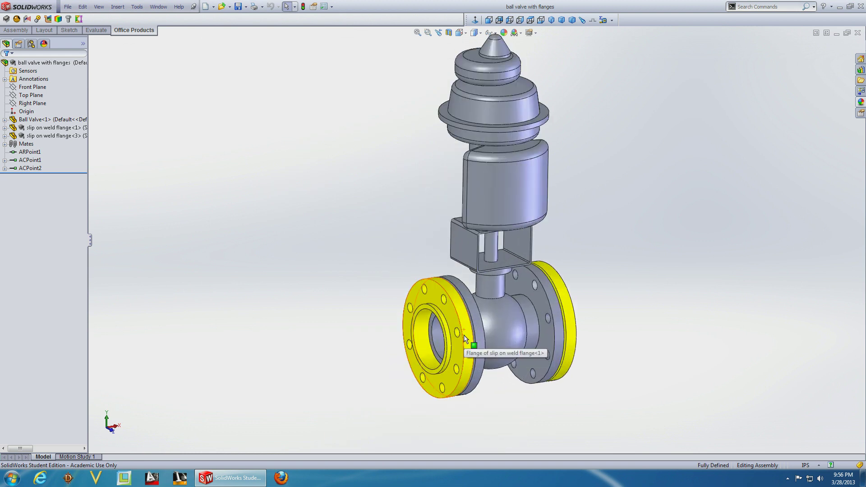
scroll(510, 224, up, 3)
middle_drag(509, 224, 504, 235)
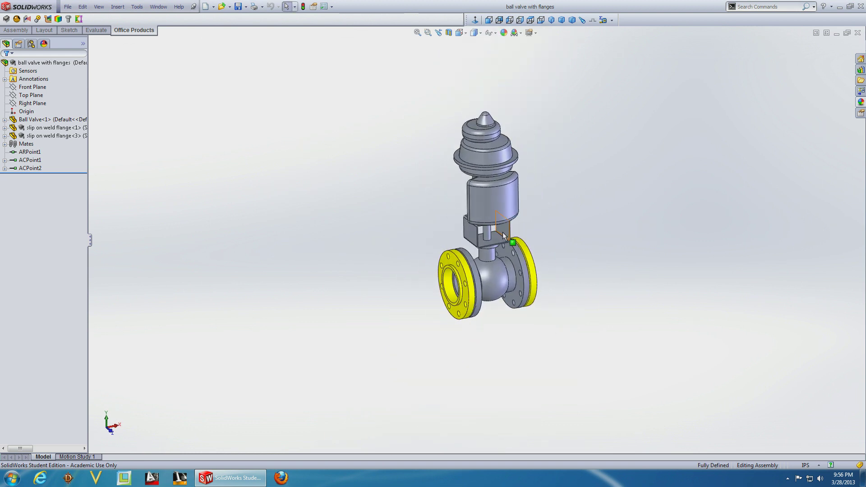
Turn on Shadows In Shaded Mode so a shadow falls beneath the valve
click(535, 33)
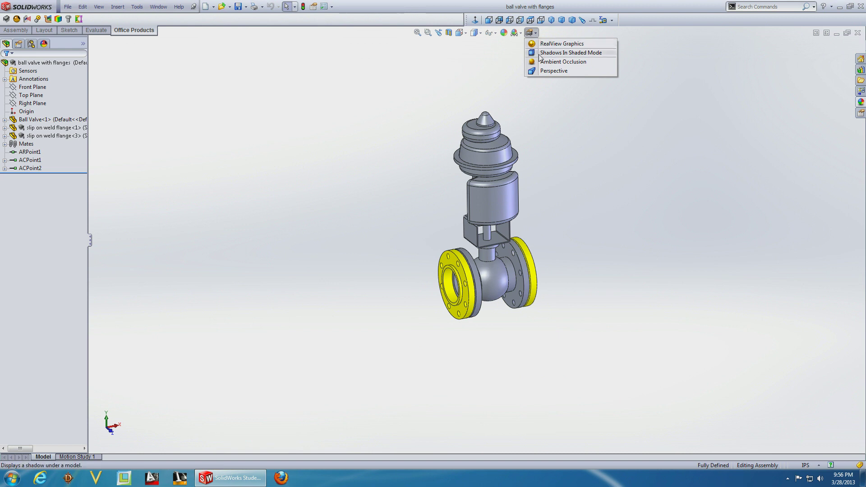
click(539, 55)
middle_drag(495, 325, 496, 334)
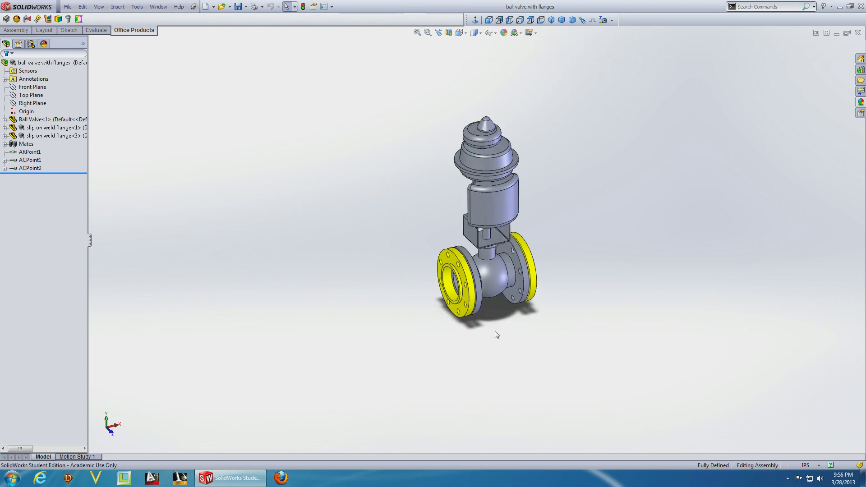
scroll(496, 334, down, 7)
scroll(501, 287, up, 7)
scroll(492, 119, up, 3)
scroll(492, 130, down, 5)
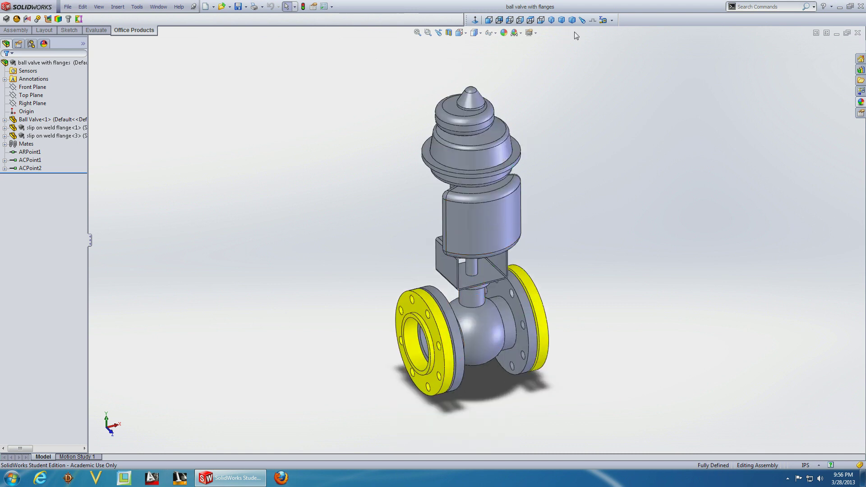
click(532, 33)
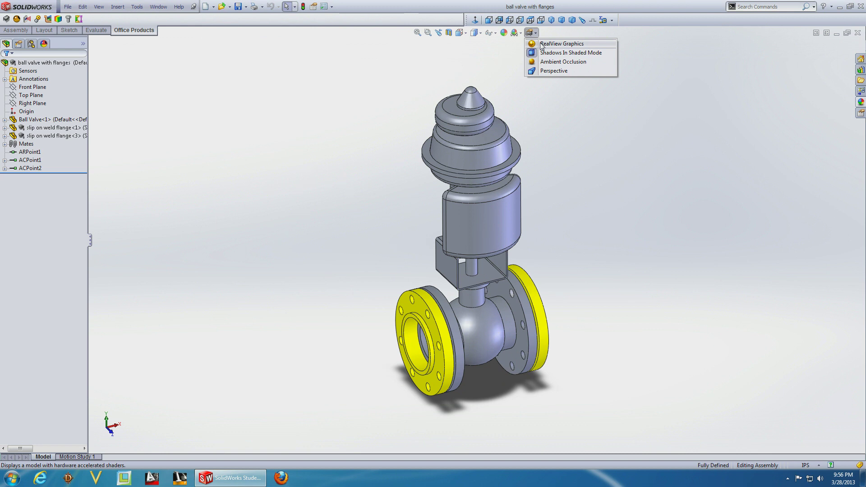
Enable RealView Graphics and orbit around the flange and bonnet to inspect the textured metal
click(541, 43)
middle_drag(418, 144, 396, 131)
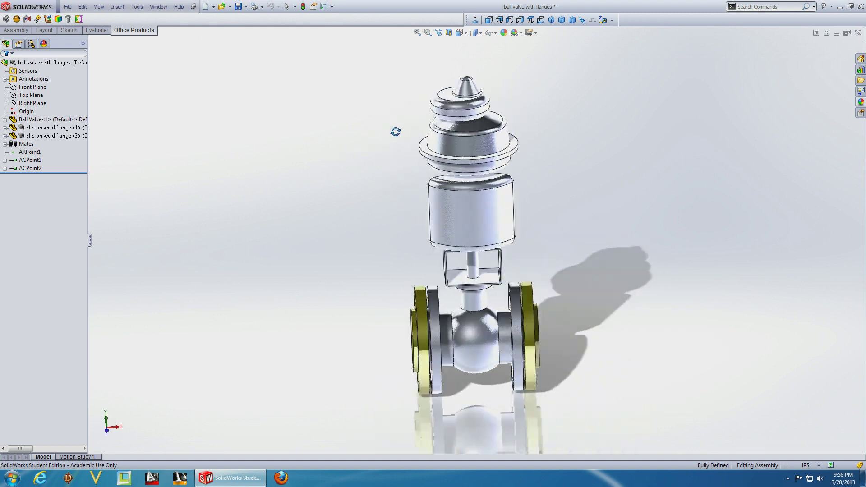
scroll(512, 162, down, 10)
scroll(517, 153, down, 2)
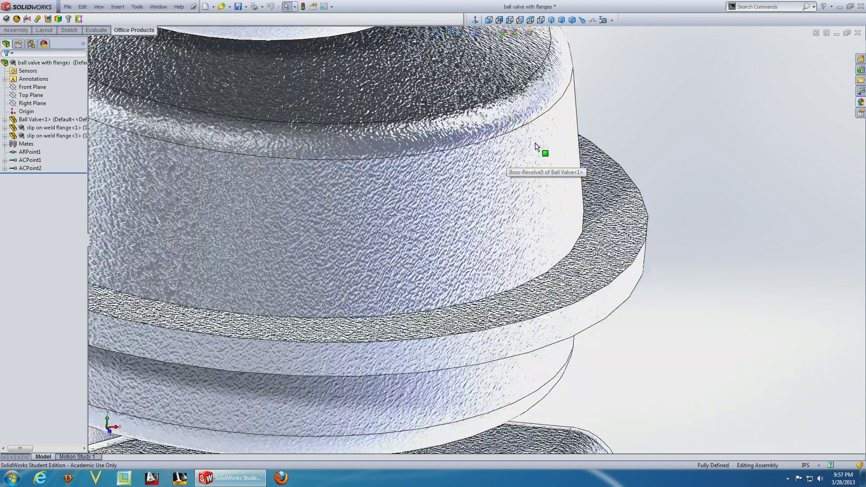
middle_drag(539, 144, 474, 151)
scroll(469, 136, up, 5)
scroll(461, 135, down, 5)
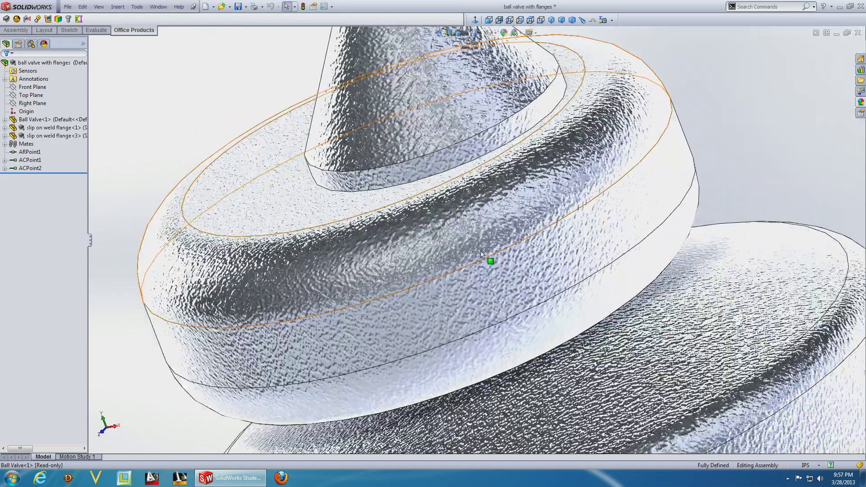
scroll(547, 381, up, 8)
scroll(527, 337, down, 6)
scroll(528, 337, down, 10)
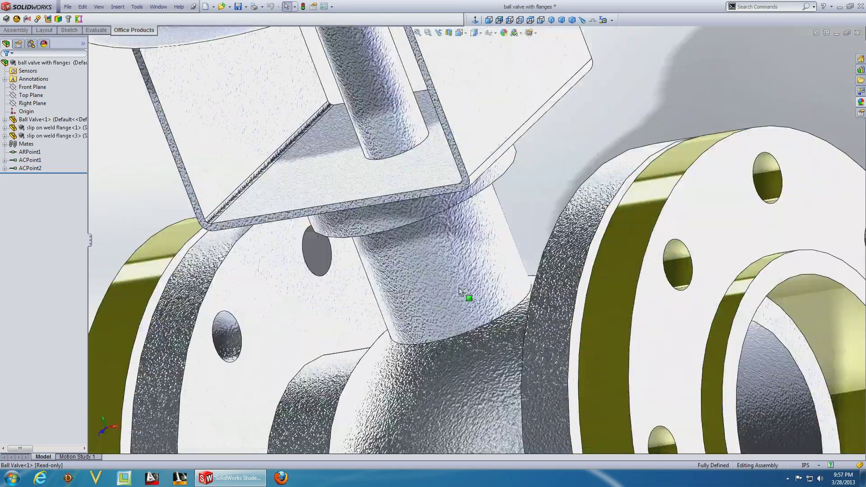
scroll(676, 307, up, 10)
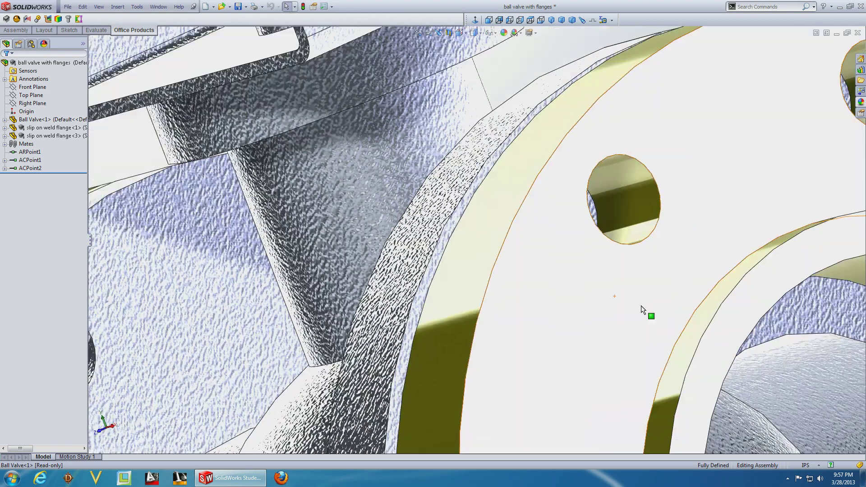
middle_drag(658, 314, 584, 268)
scroll(507, 208, down, 5)
scroll(508, 207, down, 5)
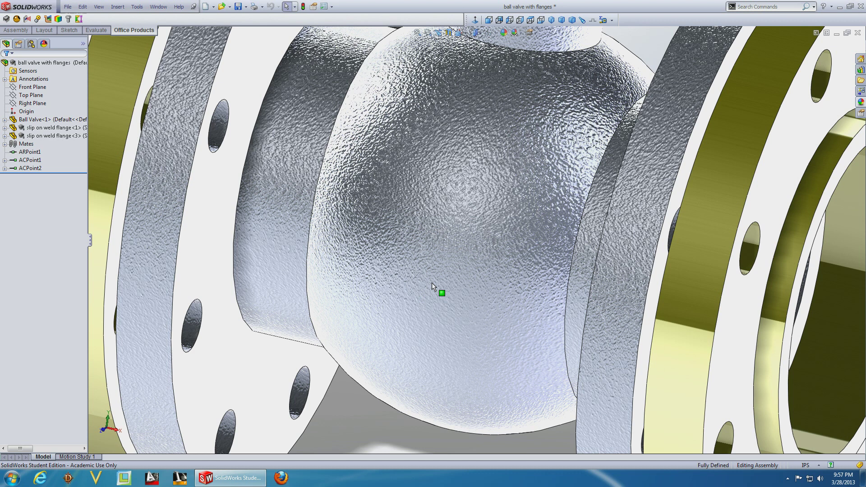
scroll(433, 286, up, 7)
scroll(566, 130, down, 5)
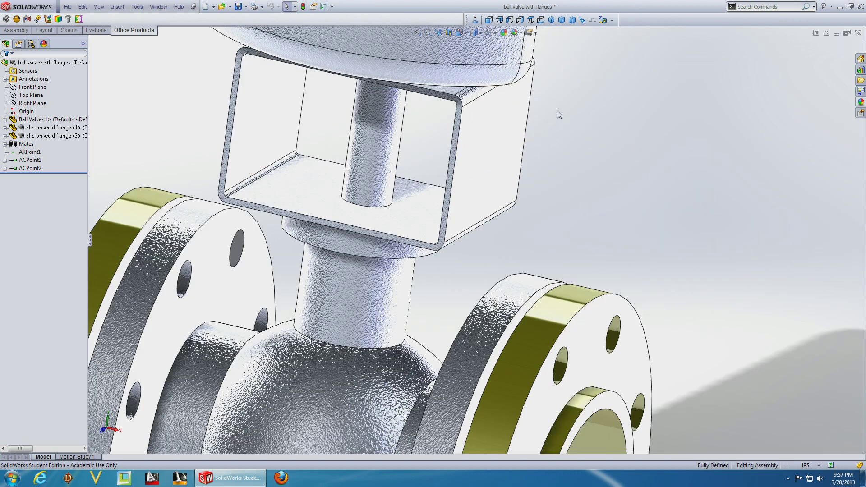
Toggle RealView for darker shading and orbit around the ball body and flange bore
click(529, 33)
click(543, 63)
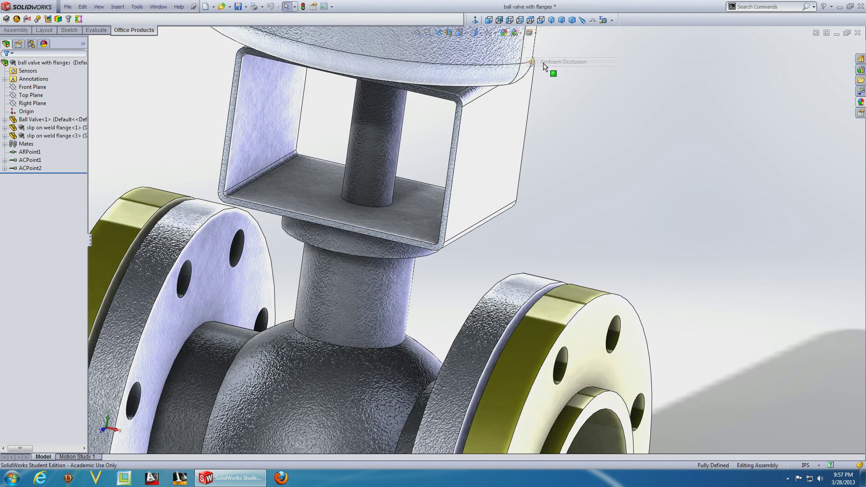
scroll(520, 277, up, 5)
scroll(464, 312, down, 5)
middle_drag(478, 274, 574, 318)
scroll(259, 260, down, 5)
middle_drag(259, 260, 382, 264)
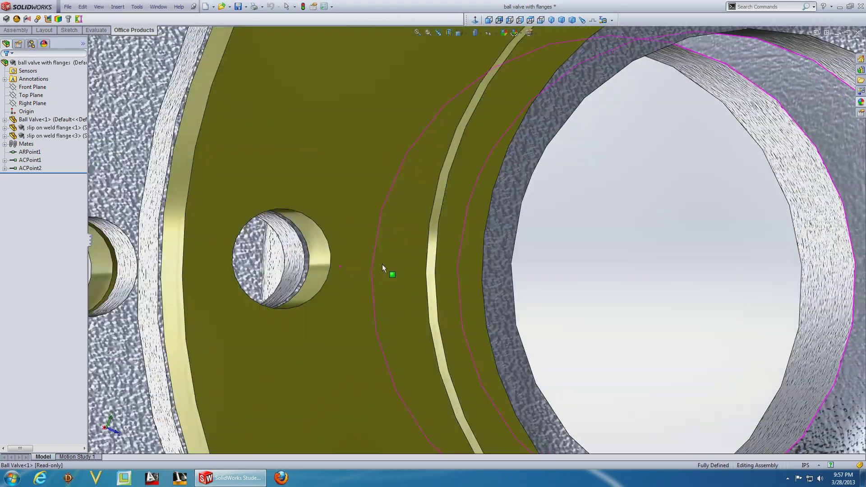
scroll(342, 276, up, 3)
scroll(465, 232, up, 5)
middle_drag(460, 228, 424, 176)
scroll(422, 174, down, 7)
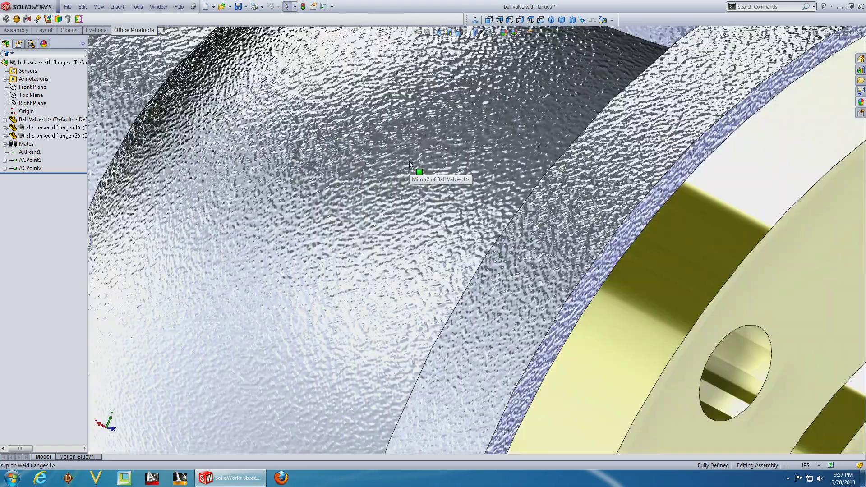
scroll(422, 198, down, 3)
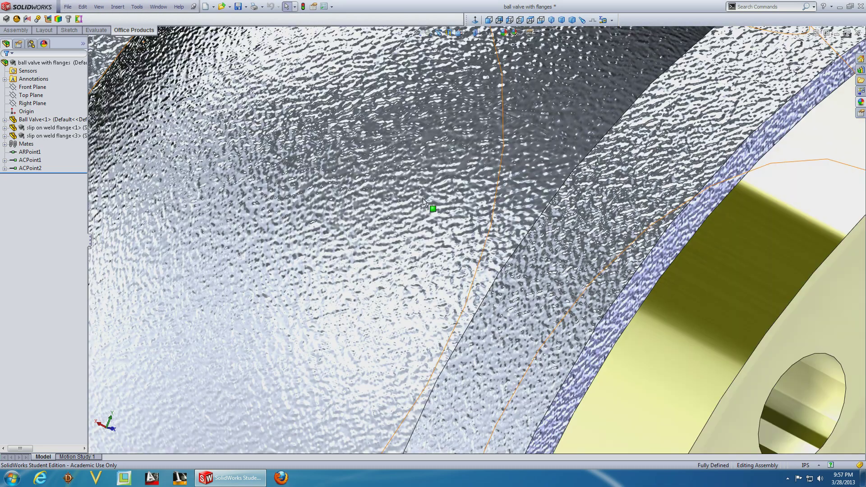
scroll(381, 177, up, 6)
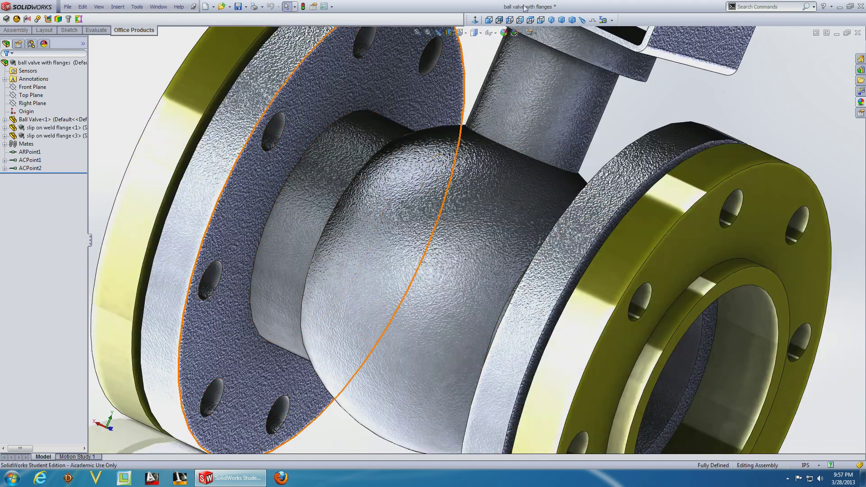
Switch RealView off for plain shading, then back on to compare the metal finish
click(535, 32)
click(547, 43)
scroll(446, 172, up, 10)
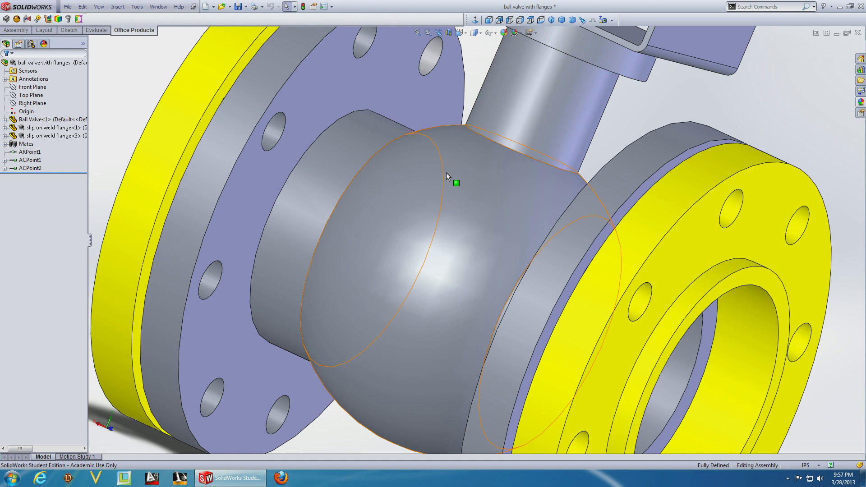
scroll(479, 185, down, 5)
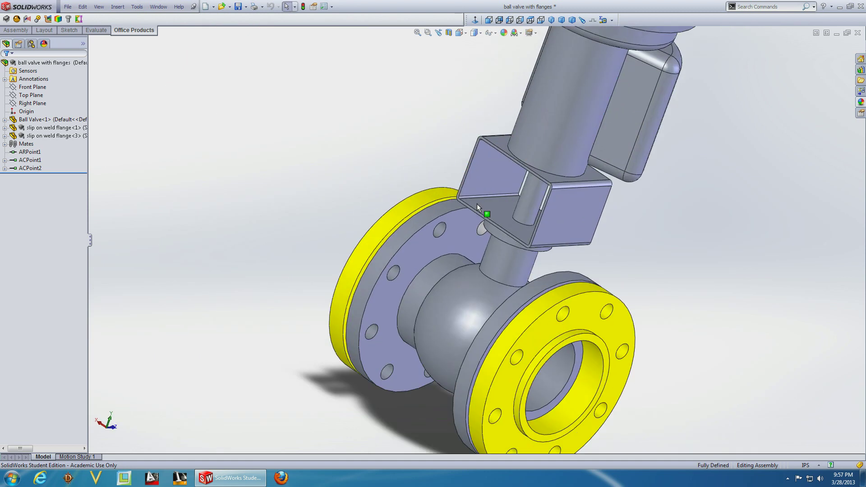
click(535, 32)
click(548, 44)
scroll(464, 280, up, 2)
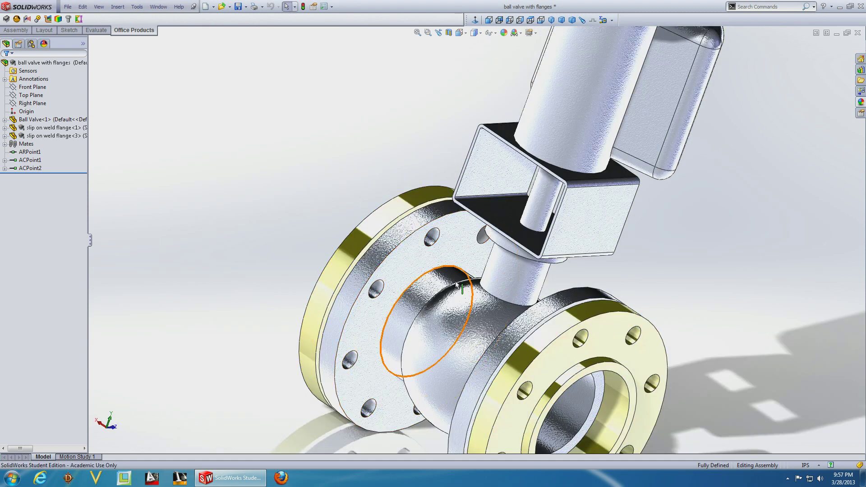
scroll(472, 299, down, 6)
scroll(457, 303, up, 5)
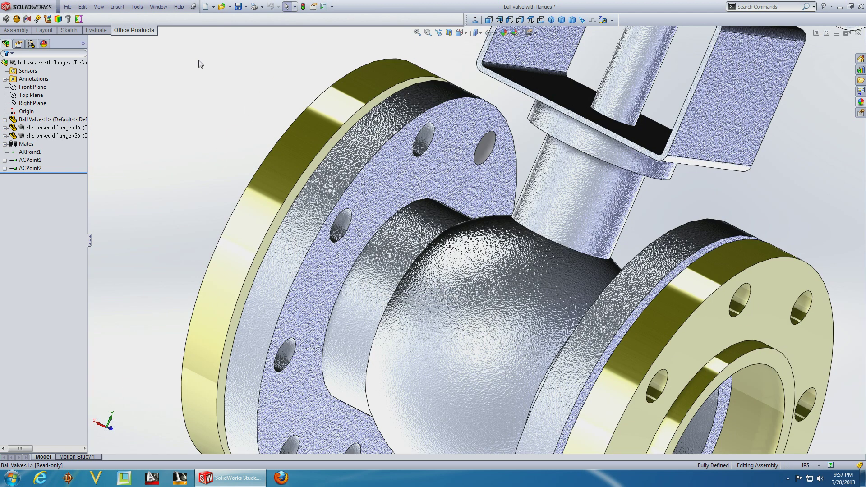
scroll(457, 303, down, 2)
click(68, 6)
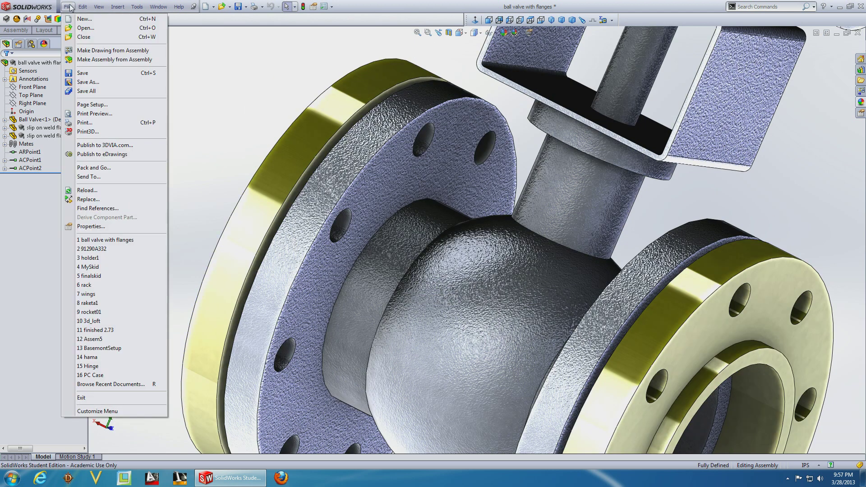
Open the holder1 part and toggle RealView off to compare its plain shading
click(106, 265)
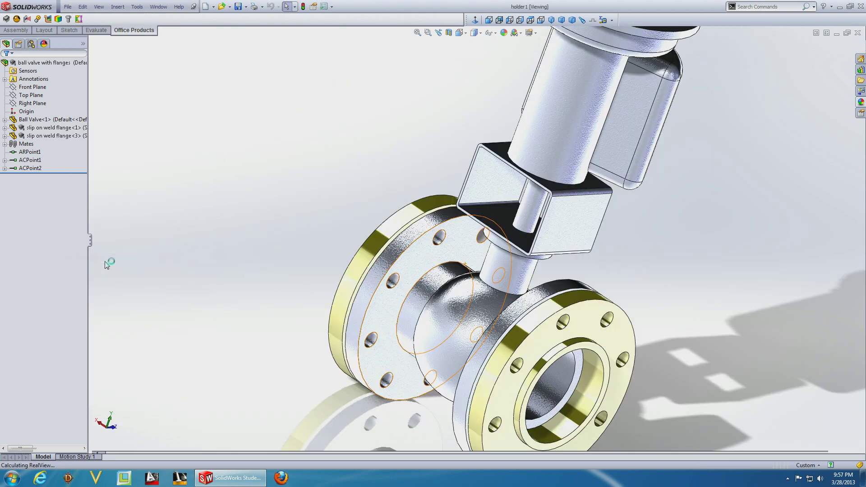
middle_drag(404, 151, 515, 234)
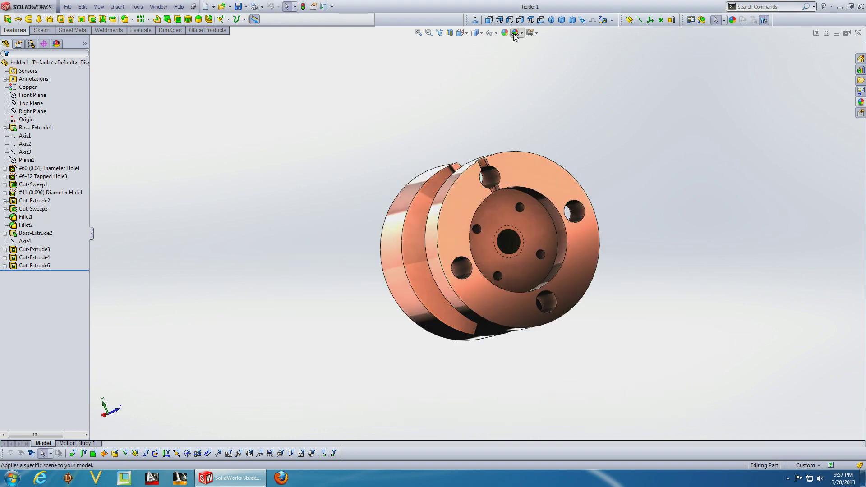
click(532, 32)
click(540, 43)
middle_drag(466, 198, 528, 225)
scroll(475, 229, down, 4)
scroll(475, 231, up, 5)
Turn RealView back on for glossy copper and orbit holder1 around its sides and small hole
click(532, 33)
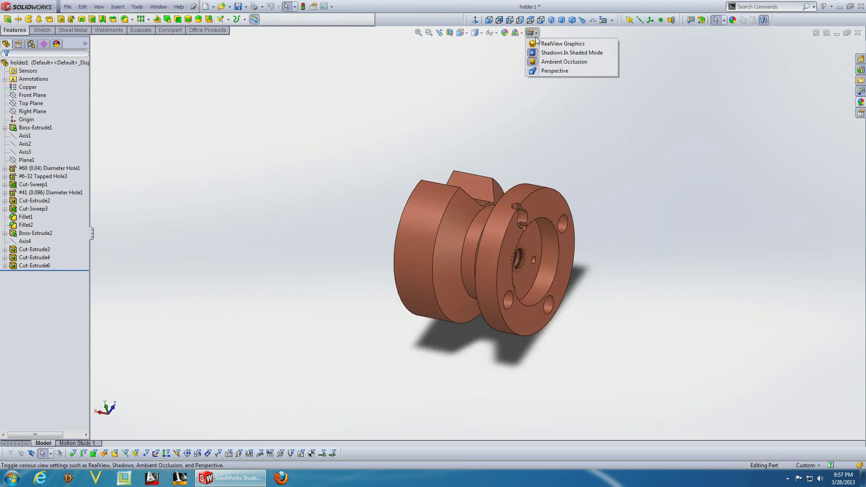
click(537, 43)
middle_drag(474, 163, 688, 247)
scroll(542, 259, down, 5)
scroll(542, 259, up, 5)
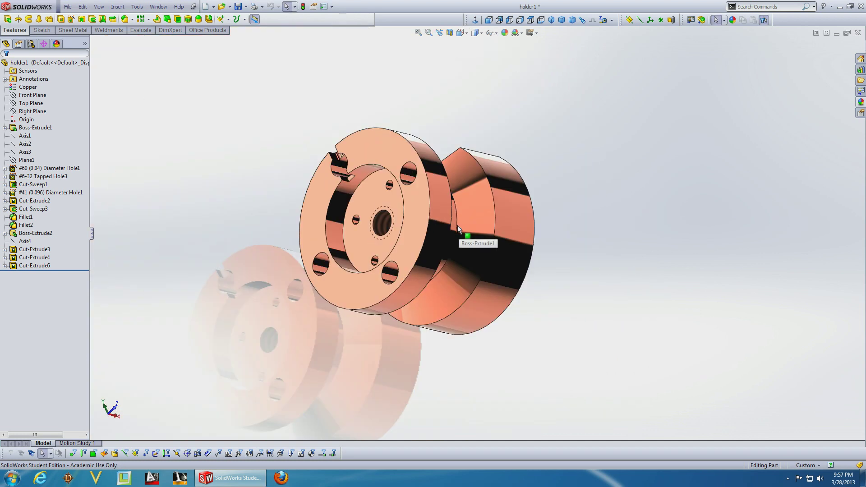
middle_drag(460, 240, 436, 259)
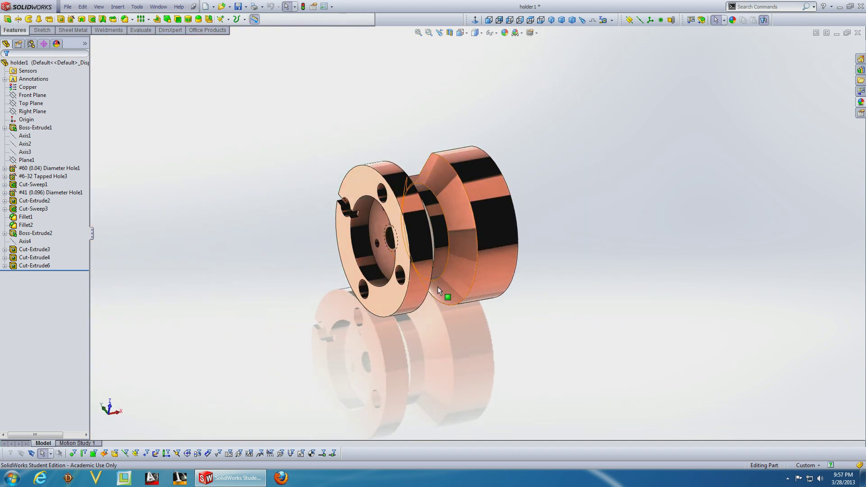
scroll(397, 339, down, 3)
middle_drag(397, 339, 300, 347)
scroll(530, 199, down, 4)
middle_drag(411, 165, 544, 213)
scroll(543, 214, up, 4)
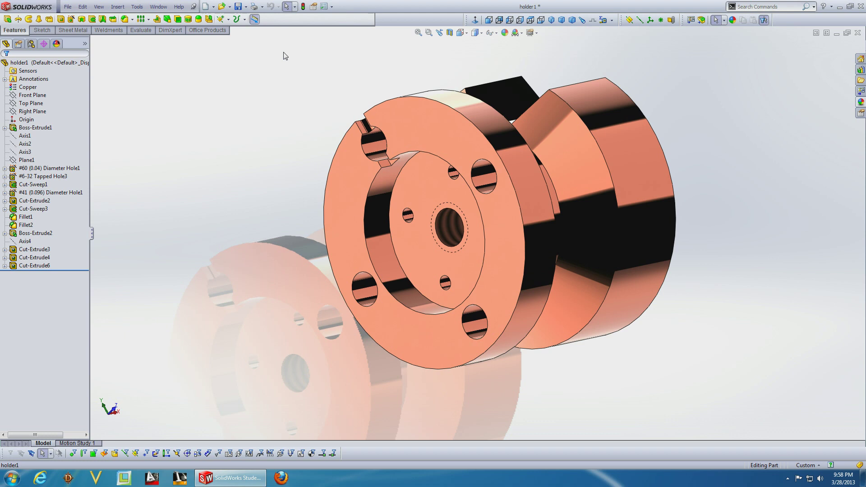
click(67, 6)
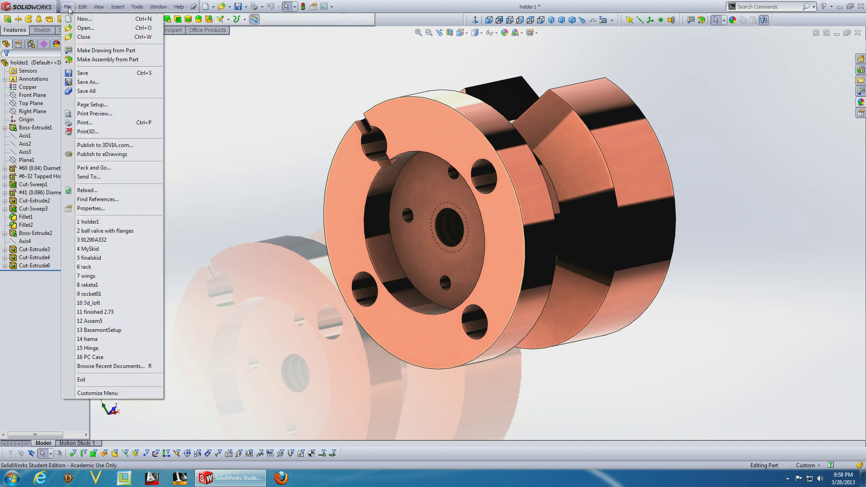
Open the recent MySkid assembly, dismiss the missing configuration warning, and zoom around it
click(92, 251)
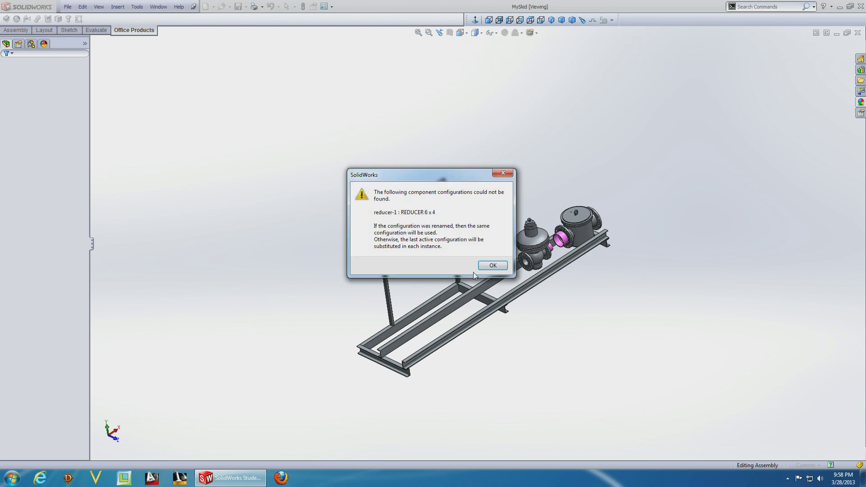
click(492, 265)
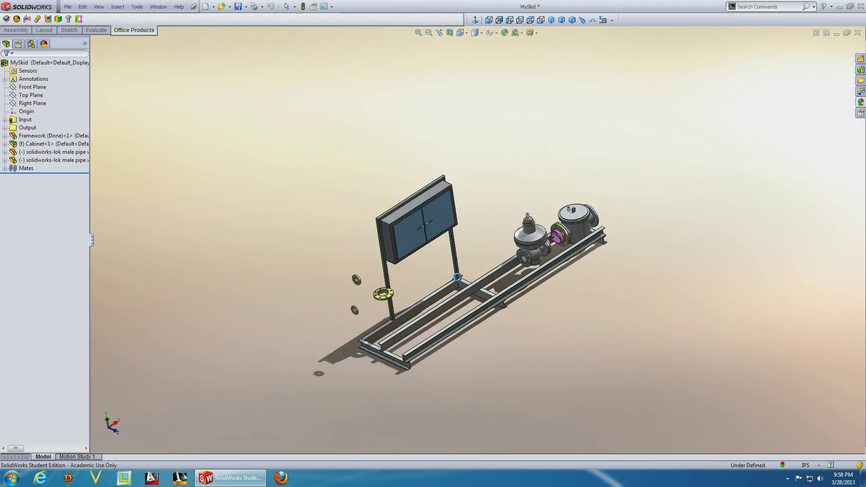
scroll(514, 261, down, 10)
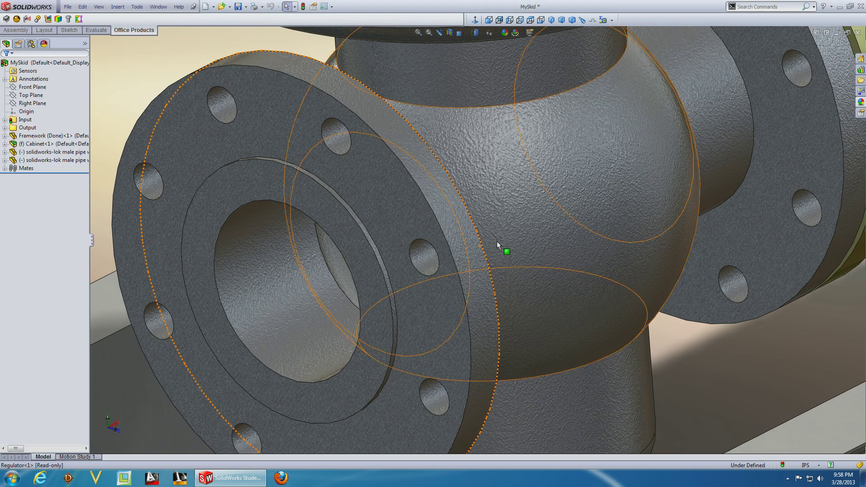
scroll(496, 240, up, 5)
scroll(470, 240, down, 5)
scroll(580, 188, up, 5)
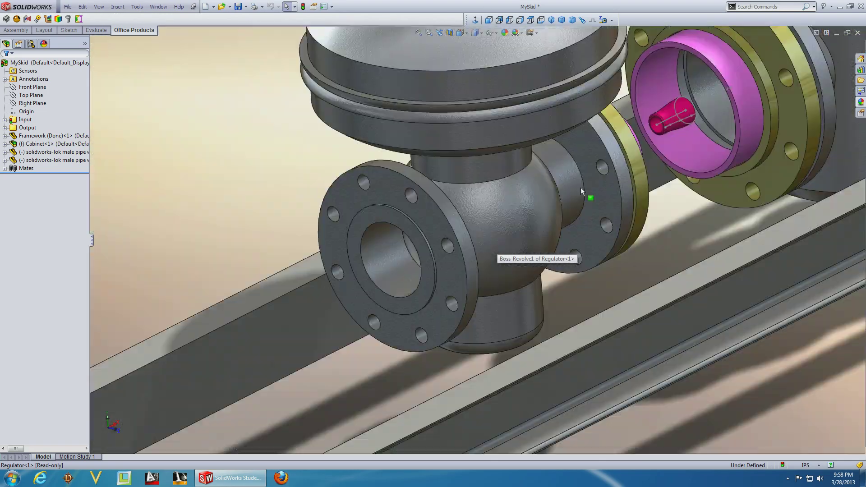
scroll(689, 133, down, 5)
scroll(689, 133, down, 3)
scroll(666, 168, up, 8)
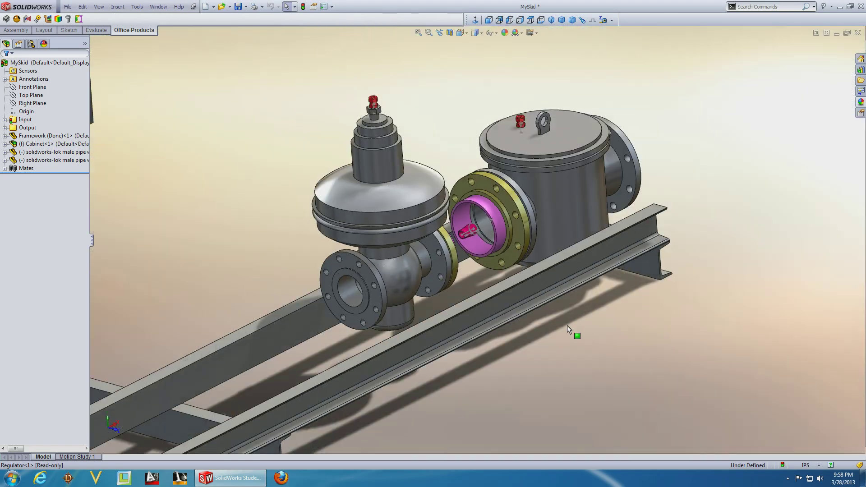
scroll(567, 325, down, 6)
scroll(359, 331, up, 6)
scroll(252, 304, down, 5)
scroll(458, 248, up, 3)
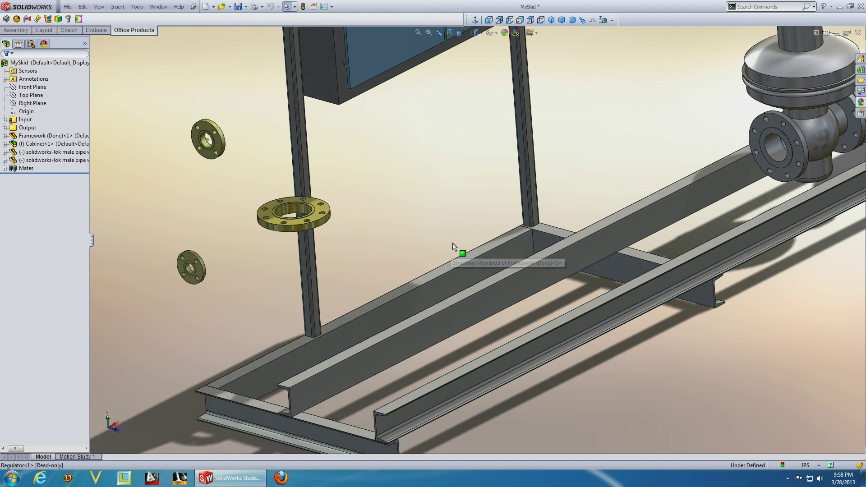
scroll(567, 117, up, 5)
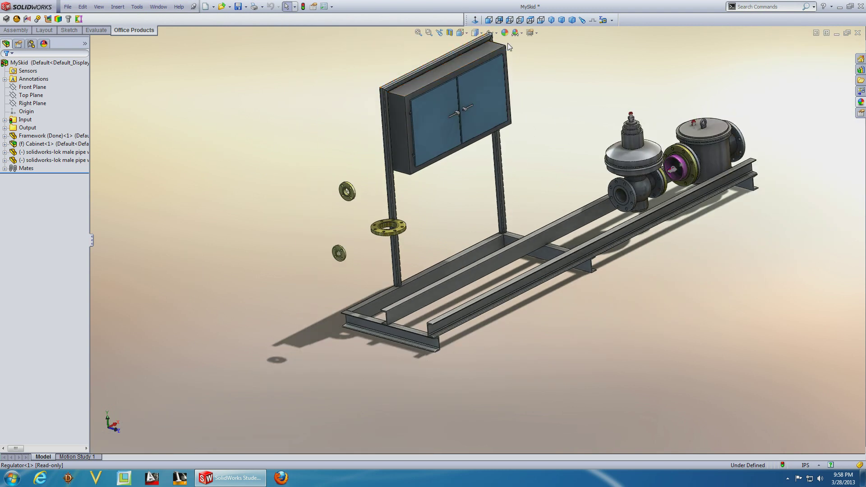
Turn off RealView Graphics to view MySkid with plain shading
click(531, 32)
click(536, 44)
scroll(672, 176, down, 10)
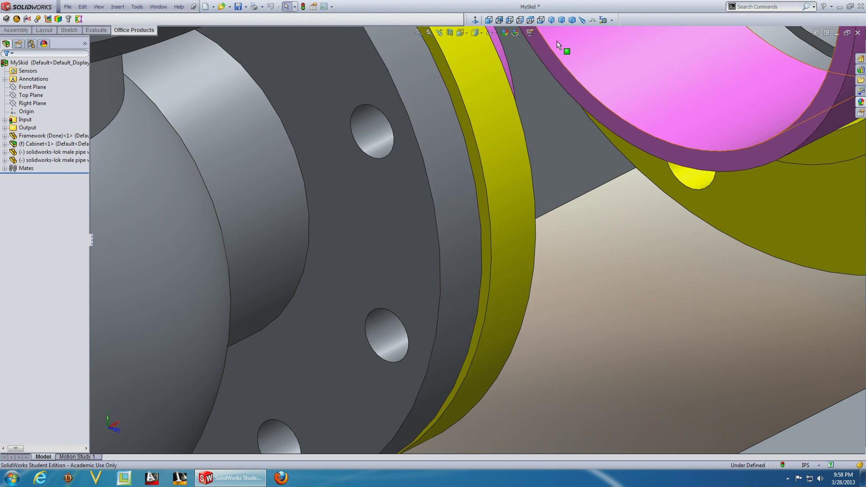
click(531, 33)
Restore RealView on MySkid, then switch to the holder1 window and orbit to its rear
click(544, 45)
scroll(428, 144, up, 10)
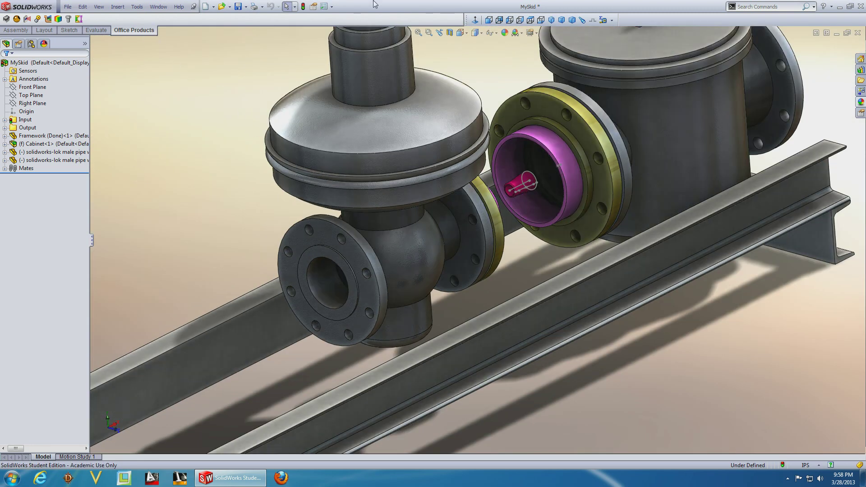
click(170, 7)
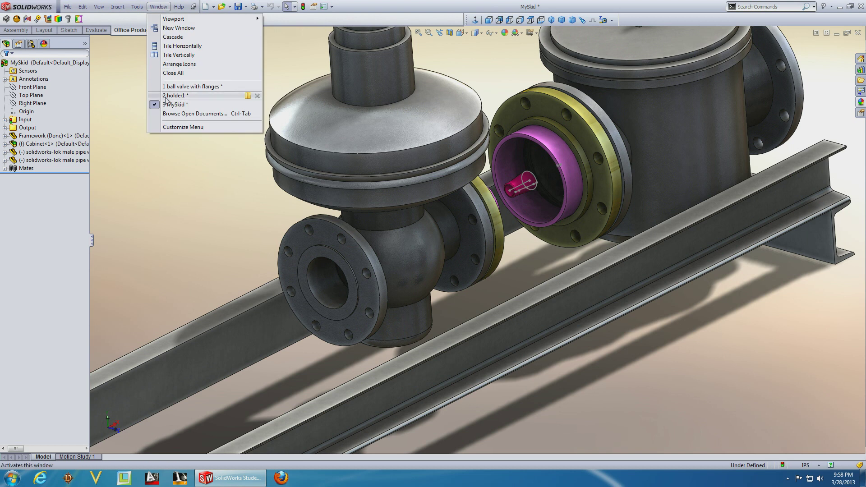
click(205, 88)
scroll(424, 257, up, 4)
middle_drag(462, 201, 626, 342)
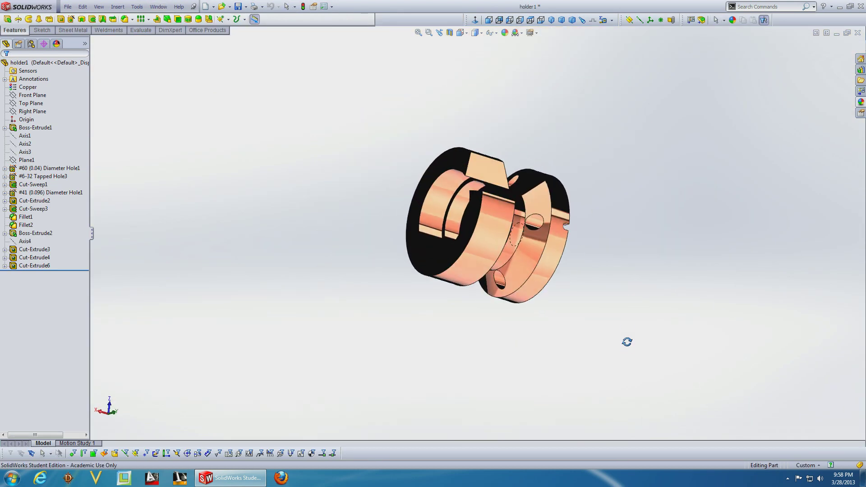
scroll(517, 257, down, 3)
scroll(515, 253, down, 3)
scroll(525, 239, up, 5)
Open the Appearances, Scenes and Decals pane and turn RealView off for holder1
click(858, 102)
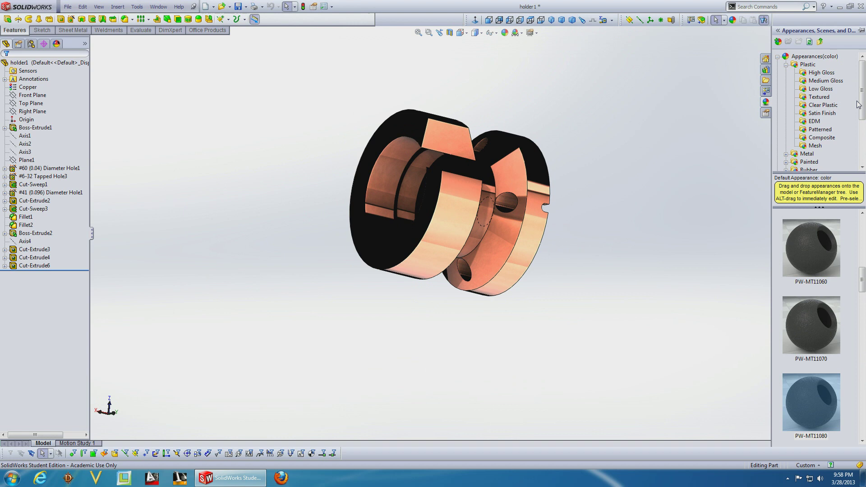
click(516, 33)
click(547, 40)
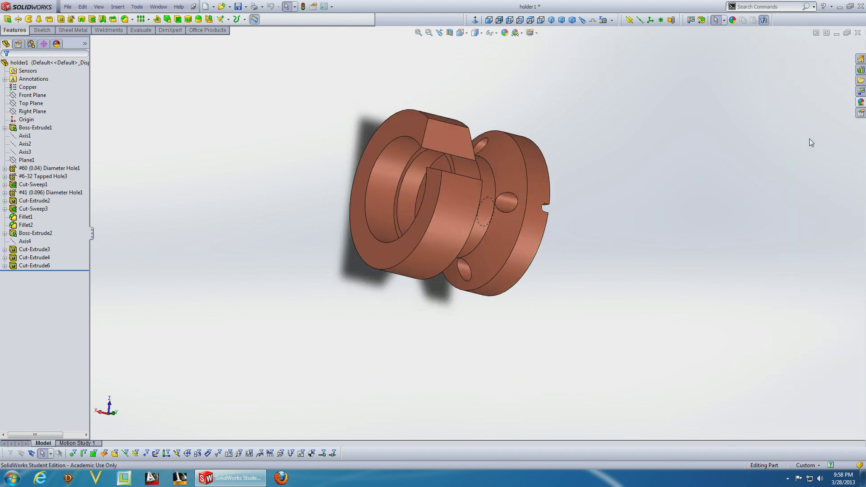
Try metal appearances PW-MT11060 through PW-MT11100 on holder1, settling on PW-MT11090
click(860, 103)
double_click(831, 330)
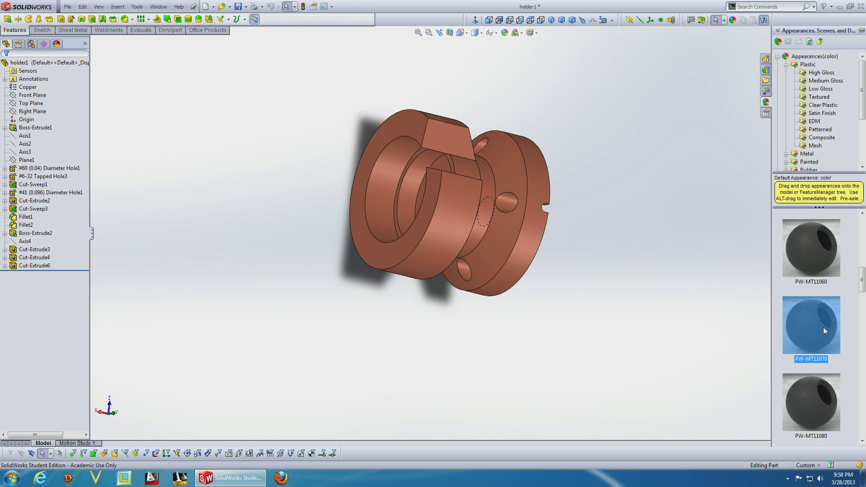
double_click(827, 248)
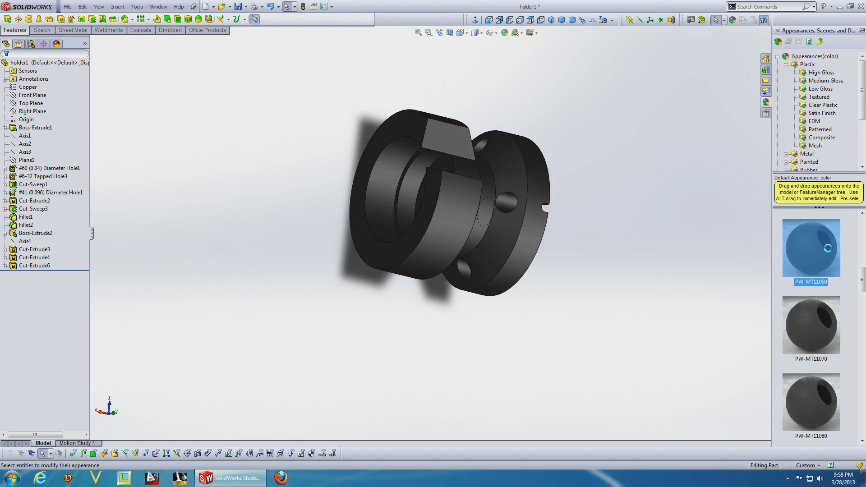
click(815, 318)
click(813, 396)
scroll(805, 390, down, 1)
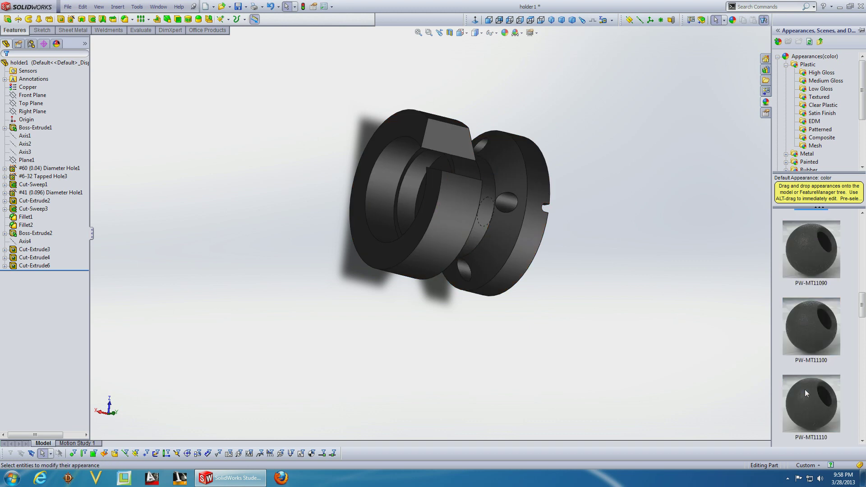
click(816, 336)
click(821, 255)
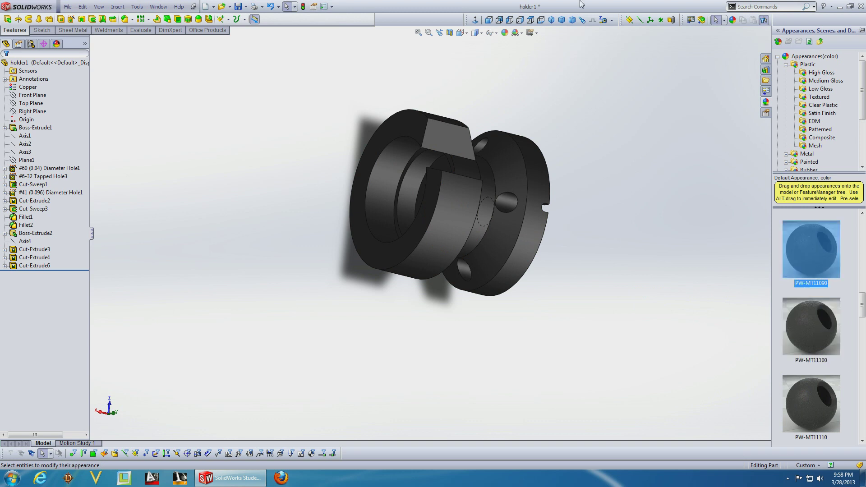
click(536, 33)
Turn on RealView Graphics so part textures display
click(552, 42)
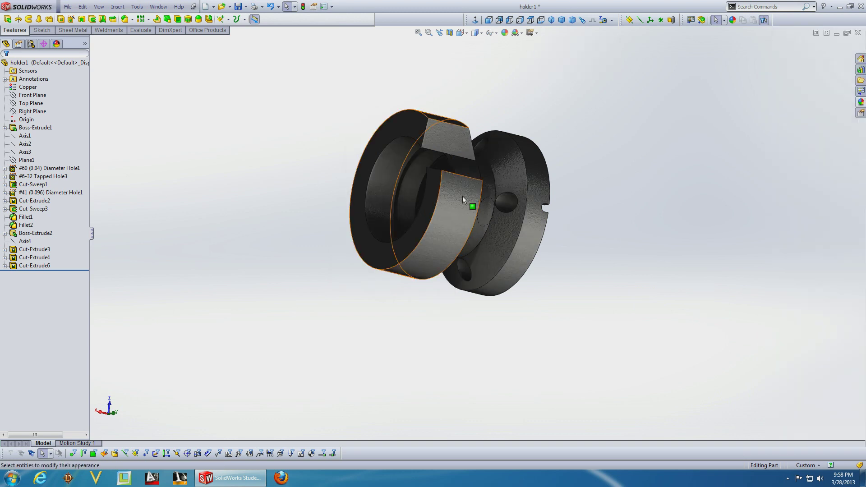
scroll(537, 183, down, 5)
scroll(539, 184, down, 6)
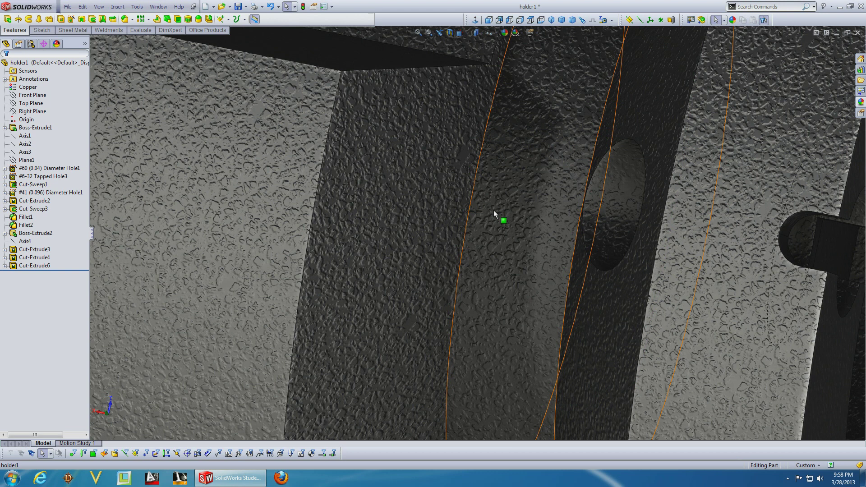
Preview the PW-MT11070, PW-MT11060 and PW-MT11110 metal textures on holder1
click(860, 102)
scroll(808, 316, up, 1)
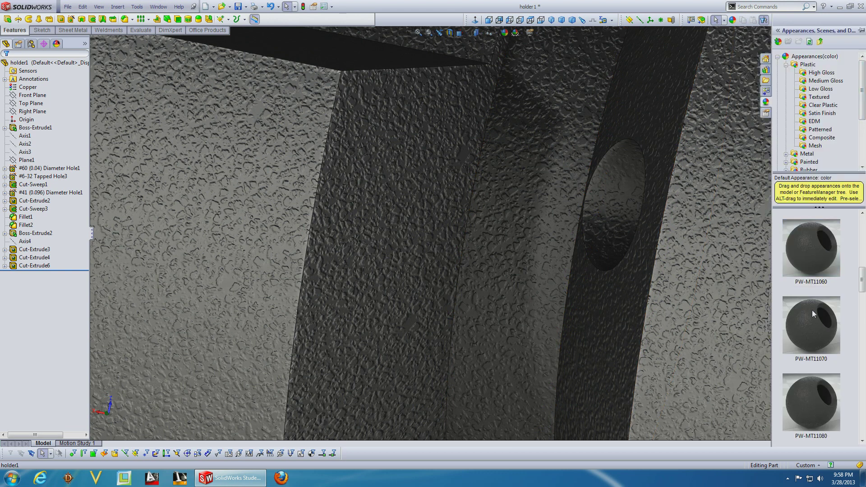
click(812, 310)
scroll(439, 216, up, 6)
scroll(545, 212, down, 6)
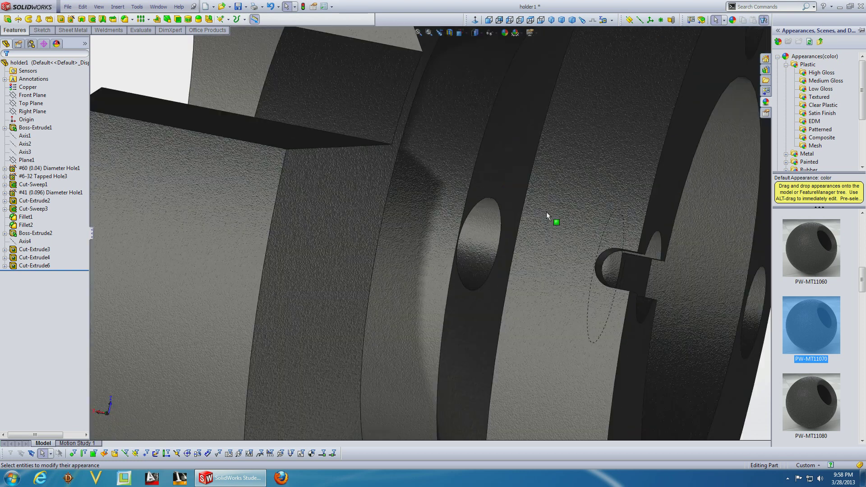
click(806, 236)
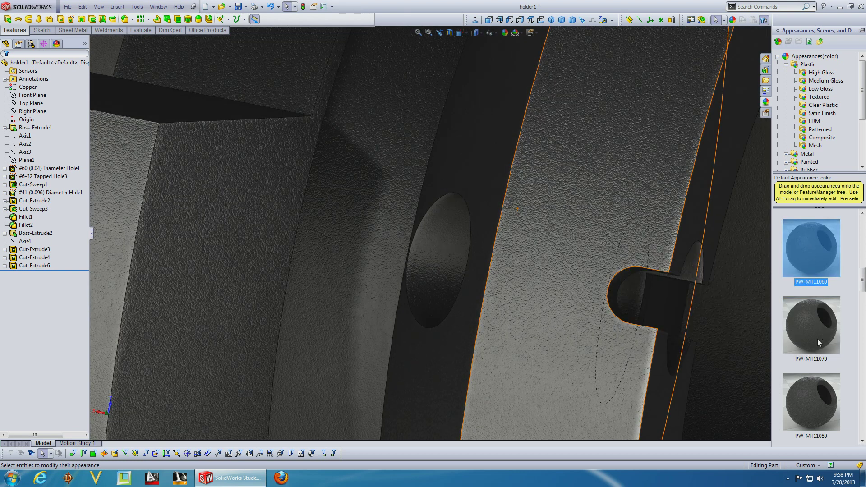
click(818, 395)
scroll(824, 383, down, 3)
click(819, 392)
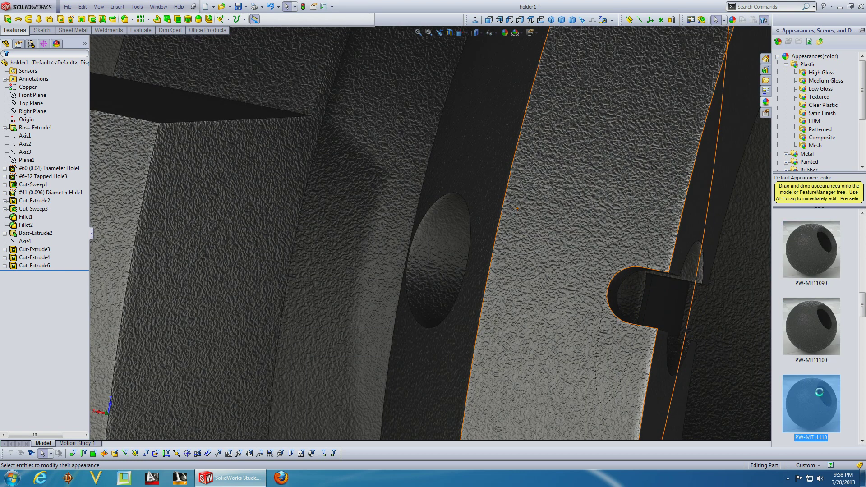
scroll(819, 392, up, 6)
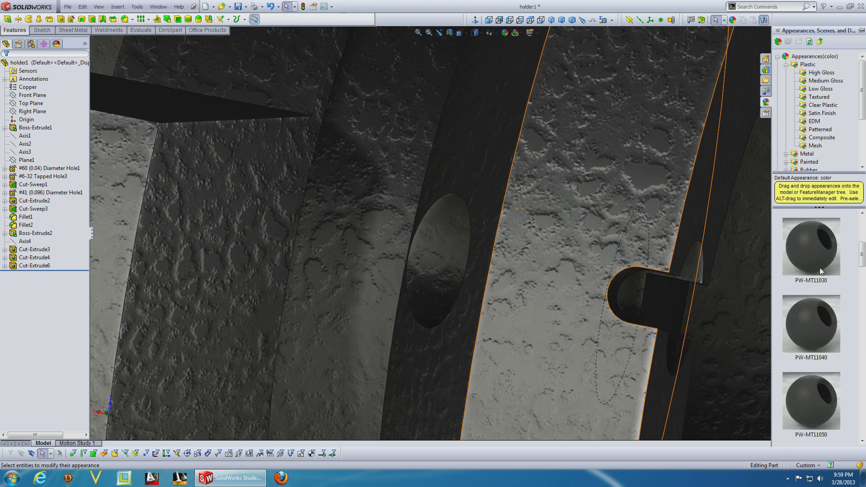
Preview the PW-MT11030, PW-MT11000, PW-MT11010 and PW-MT11020 appearances on the part
click(822, 222)
scroll(819, 252, up, 3)
click(819, 253)
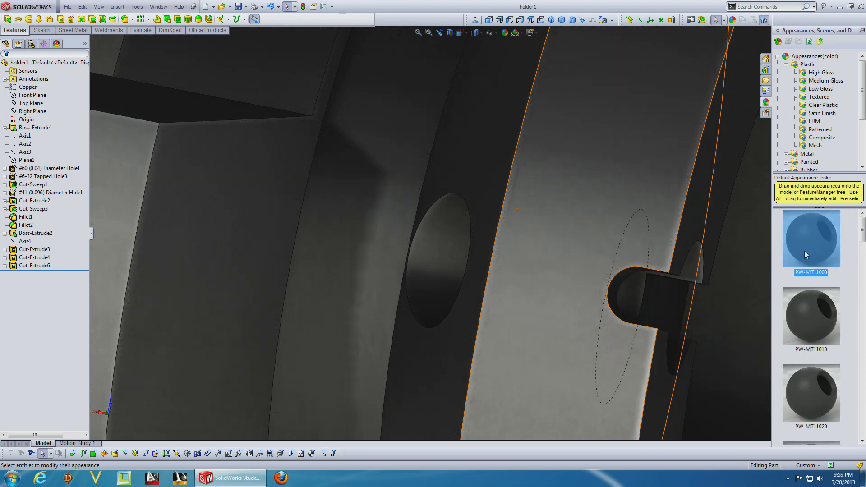
scroll(616, 259, up, 5)
scroll(615, 260, up, 3)
click(821, 306)
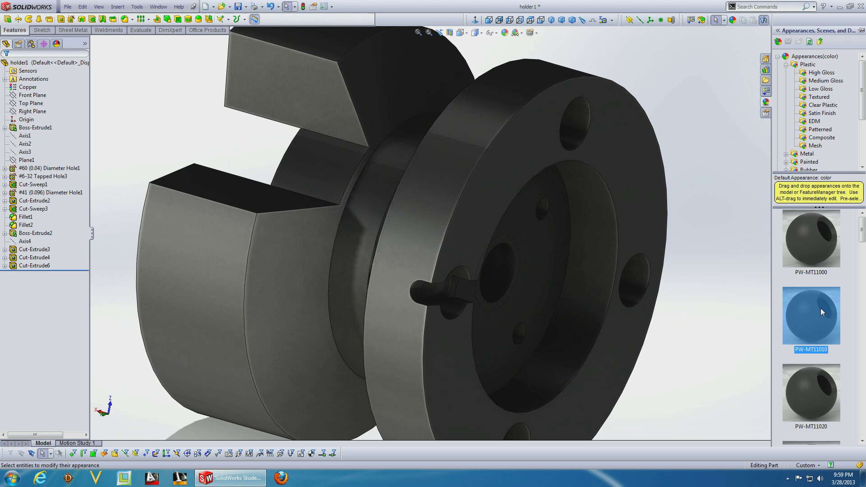
click(818, 394)
scroll(367, 209, down, 6)
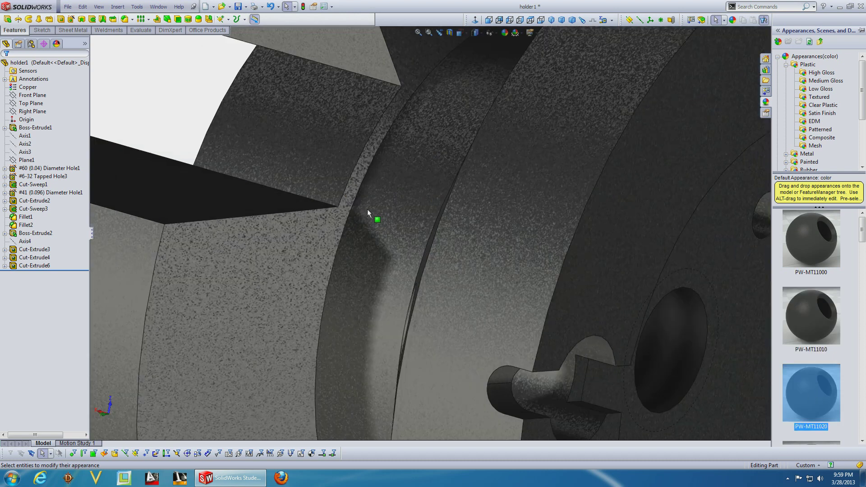
scroll(507, 251, up, 3)
scroll(794, 363, down, 5)
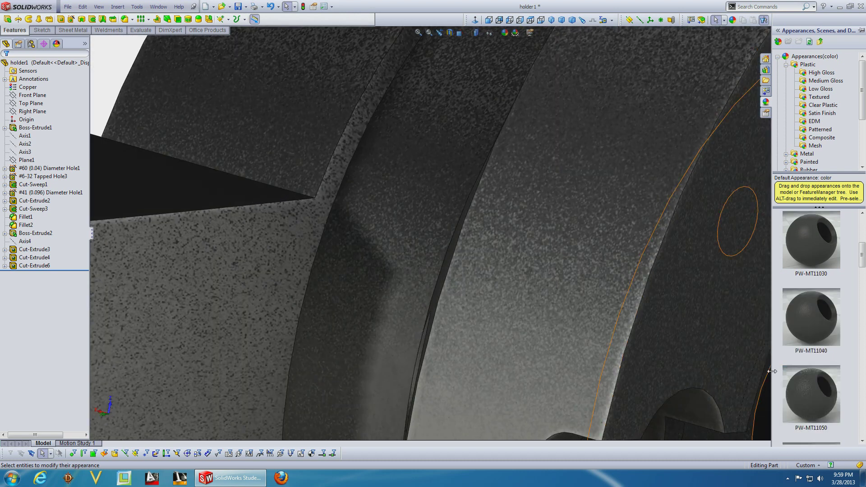
Apply PW-MT11060 to holder1 and inspect its rough surface around the pin and holes
double_click(795, 364)
middle_drag(519, 300, 527, 331)
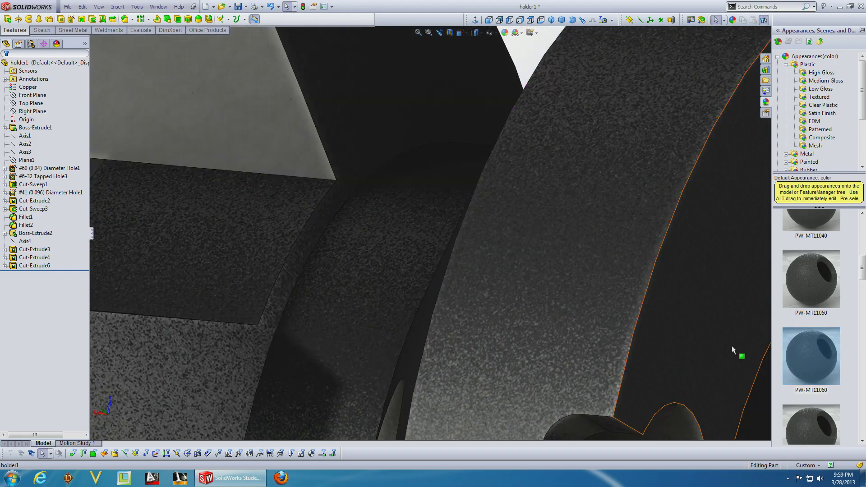
click(797, 353)
scroll(596, 363, up, 4)
scroll(495, 300, down, 6)
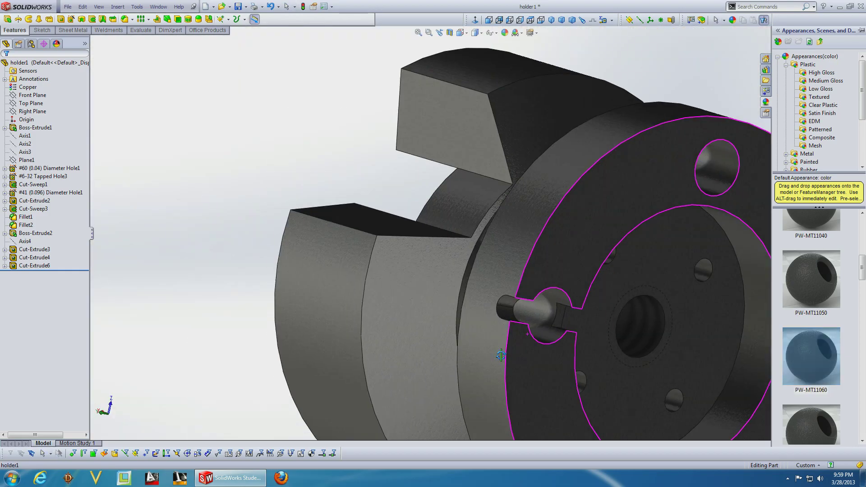
scroll(495, 298, down, 3)
middle_drag(470, 320, 452, 339)
scroll(453, 340, up, 2)
scroll(453, 340, up, 4)
middle_drag(318, 299, 430, 317)
Uncheck RealView Graphics in View Settings and orbit holder1 under plain grey shading
click(515, 32)
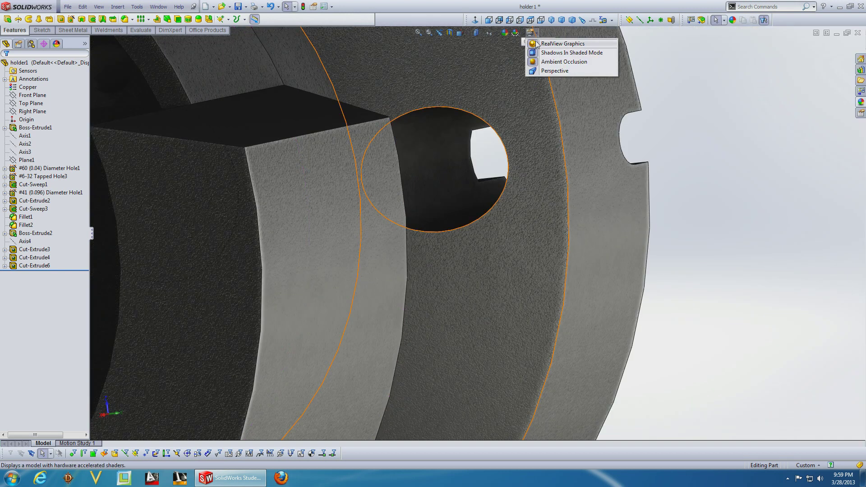
click(555, 44)
scroll(406, 269, up, 6)
middle_drag(407, 270, 641, 377)
scroll(326, 204, down, 5)
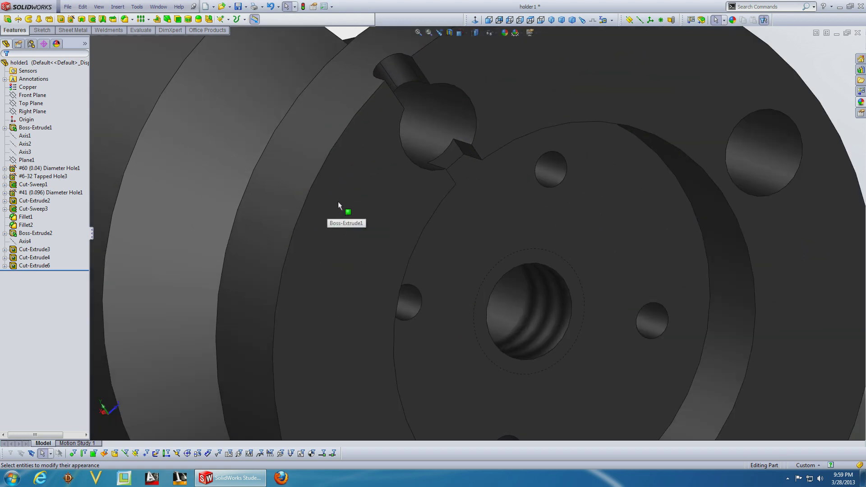
scroll(338, 201, up, 6)
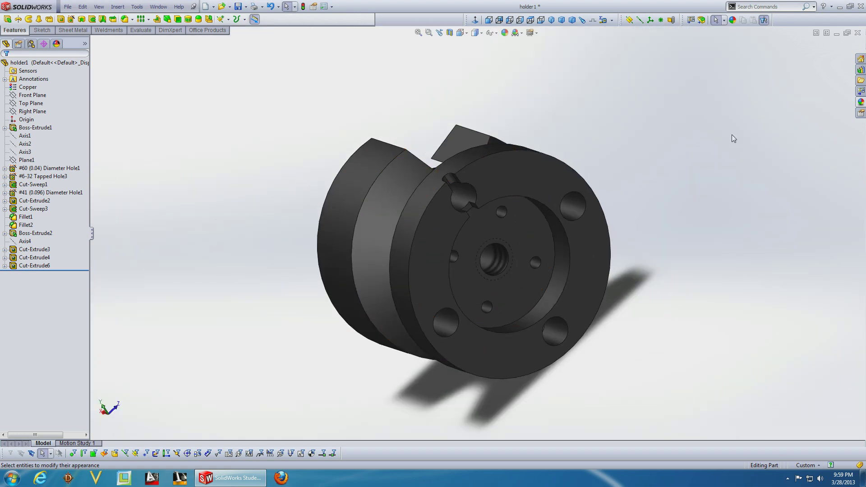
click(861, 103)
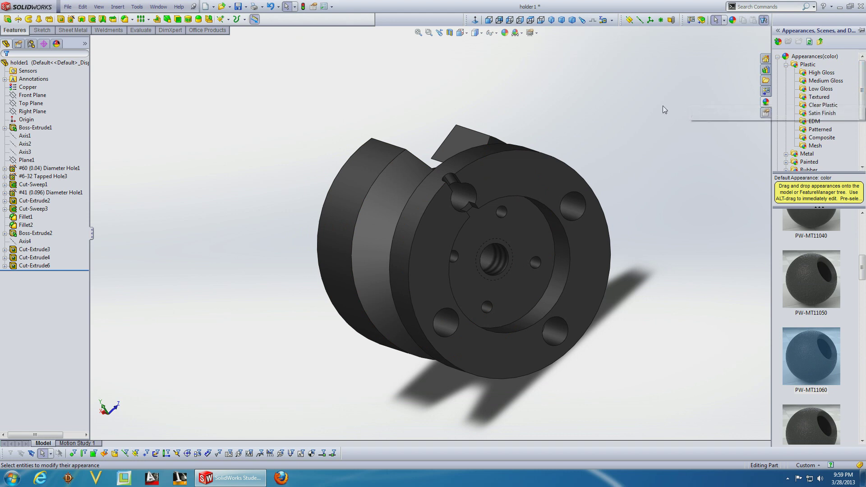
Switch to the ball valve with flanges window and orbit around its yellow flanges
click(157, 8)
click(170, 87)
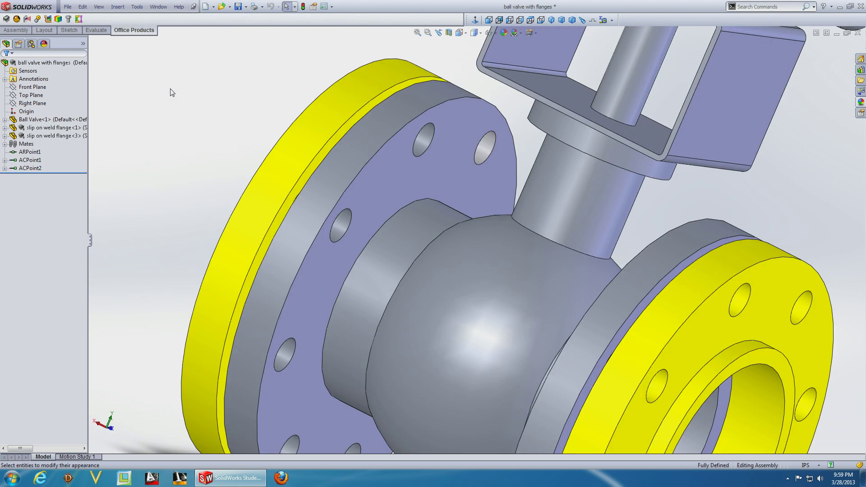
scroll(411, 222, up, 5)
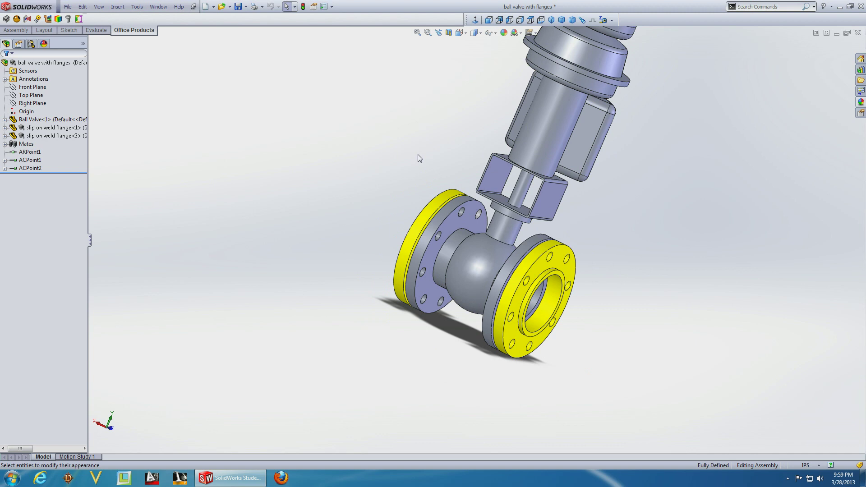
scroll(472, 239, up, 3)
middle_drag(471, 239, 497, 276)
scroll(485, 198, down, 10)
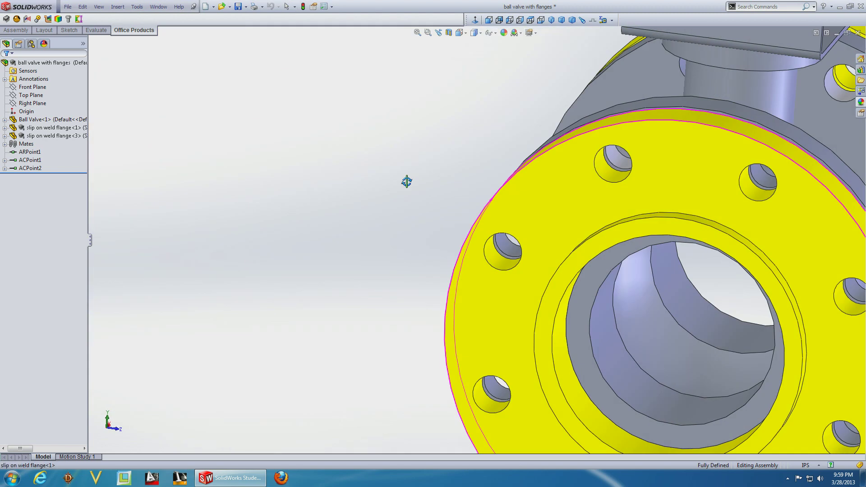
scroll(631, 252, up, 5)
scroll(595, 221, down, 6)
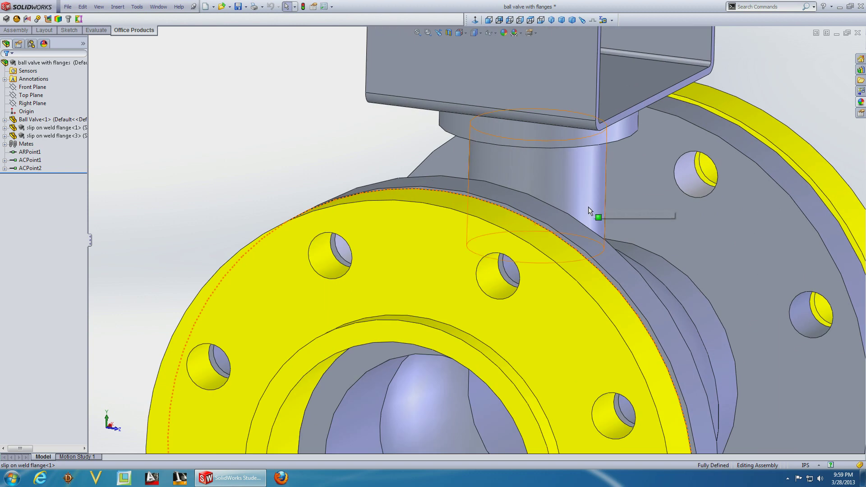
scroll(464, 261, up, 6)
middle_drag(463, 261, 493, 255)
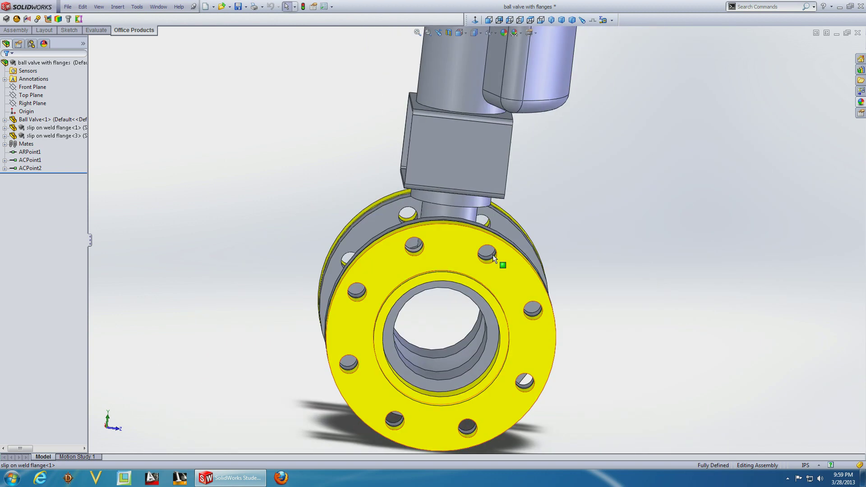
middle_drag(419, 261, 397, 266)
scroll(395, 258, down, 3)
scroll(396, 258, up, 3)
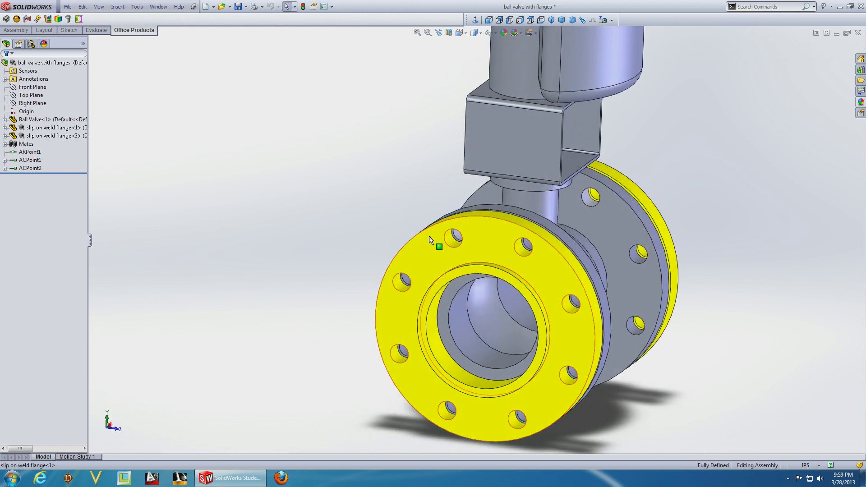
scroll(431, 234, down, 5)
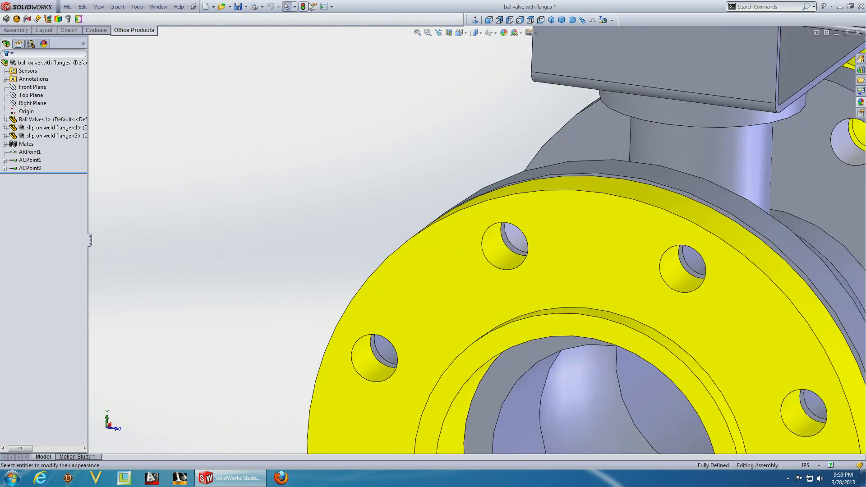
Open the Image Quality page under Document Properties in Options
click(327, 9)
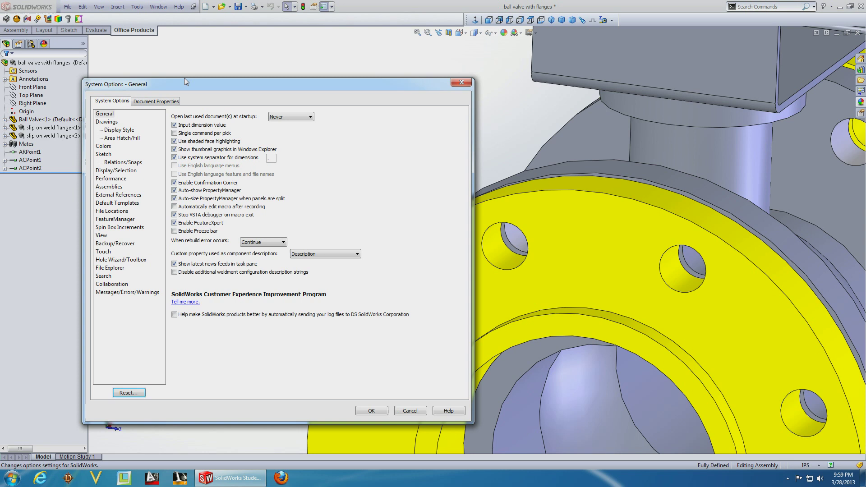
click(157, 101)
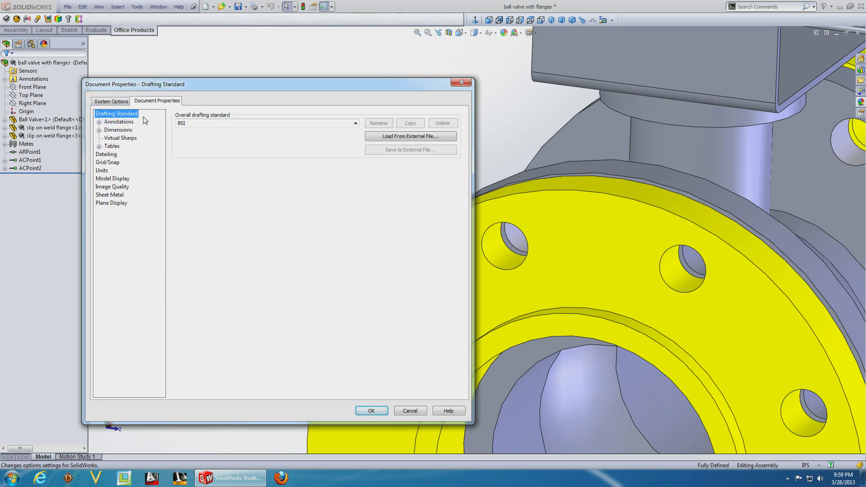
click(110, 187)
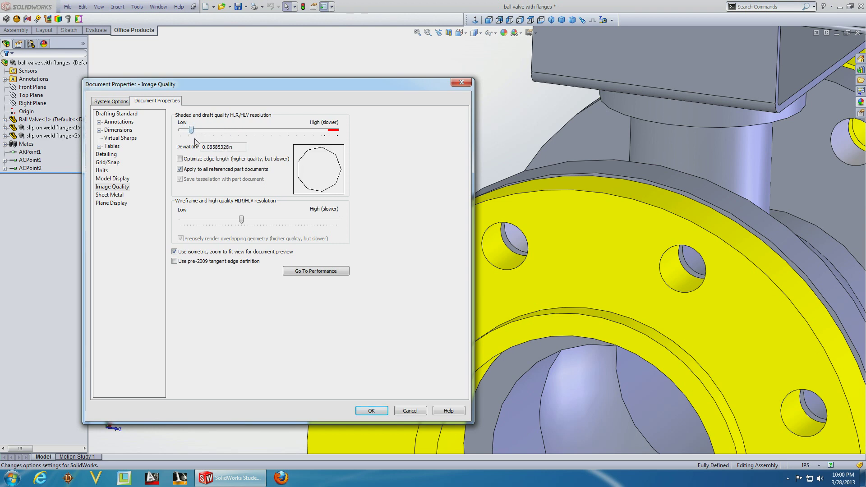
Apply the lowered image quality and orbit the valve to inspect the faceted flanges and bolt holes
click(373, 412)
scroll(478, 269, up, 6)
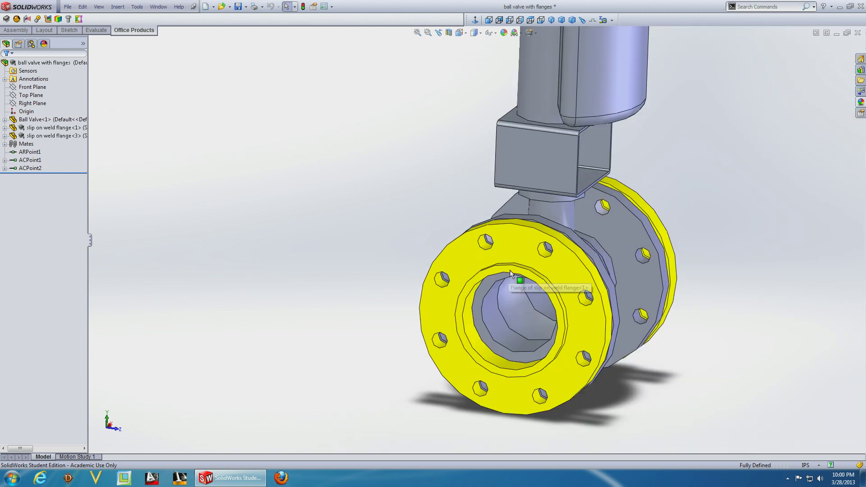
middle_drag(510, 269, 564, 279)
scroll(429, 250, down, 5)
middle_drag(428, 250, 394, 275)
scroll(394, 275, up, 6)
middle_drag(449, 246, 501, 237)
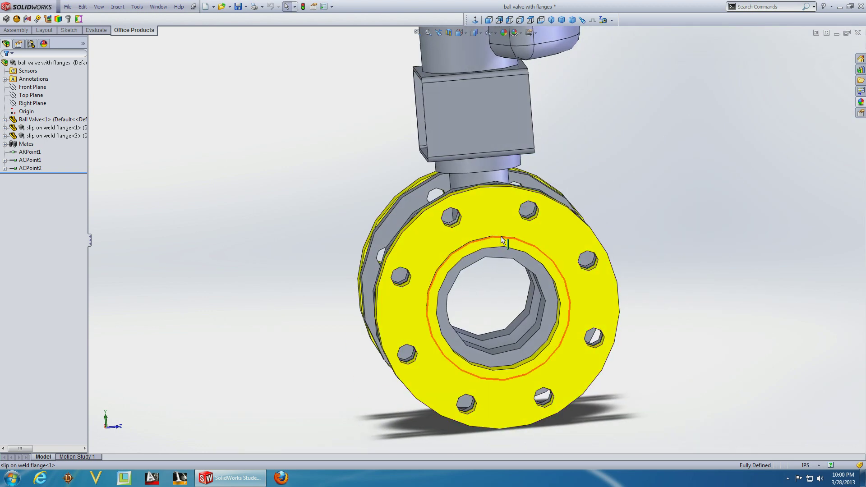
scroll(501, 236, down, 7)
scroll(414, 248, up, 2)
scroll(415, 248, up, 3)
middle_drag(415, 248, 464, 226)
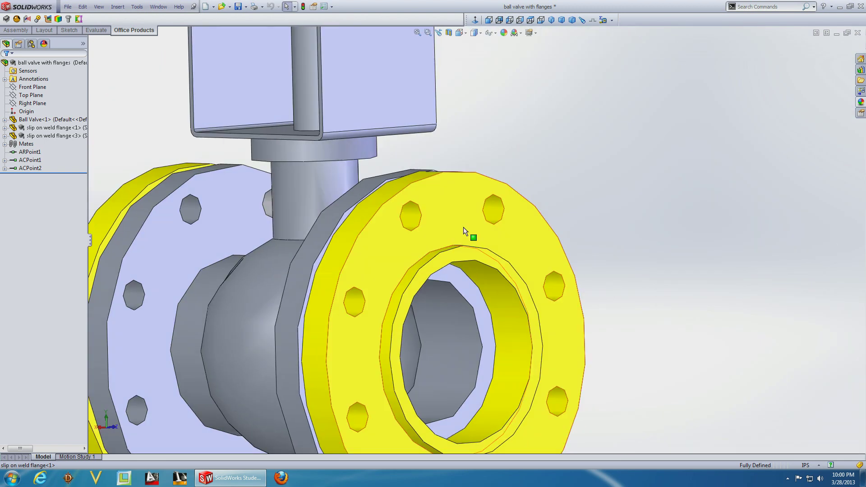
scroll(391, 247, up, 5)
middle_drag(391, 250, 419, 249)
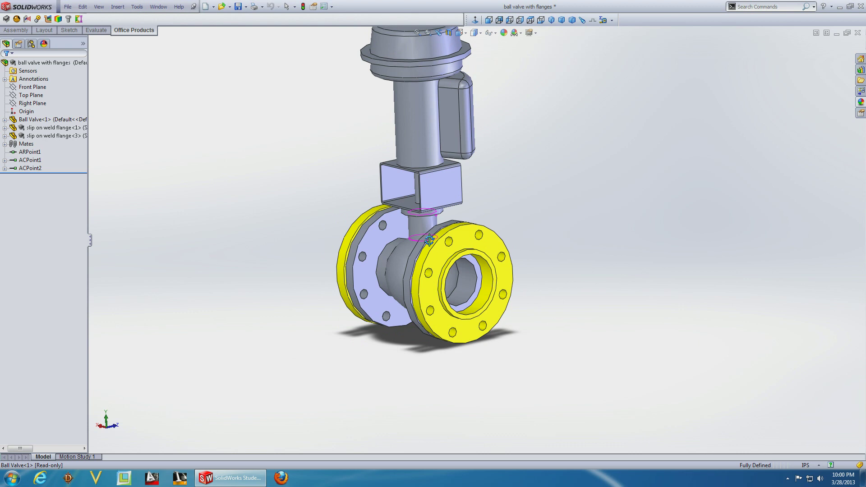
scroll(425, 248, down, 5)
scroll(444, 281, up, 5)
scroll(456, 260, down, 6)
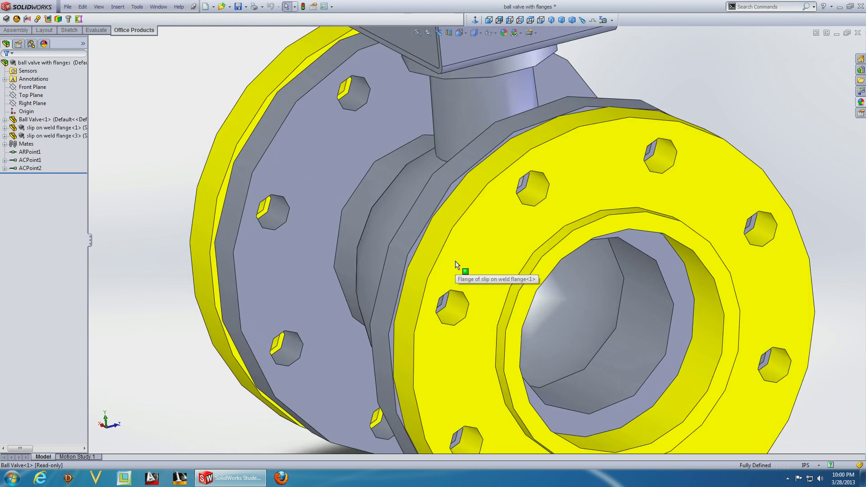
Revisit Document Properties > Image Quality in Options and close it with OK
click(163, 9)
mouse_move(178, 6)
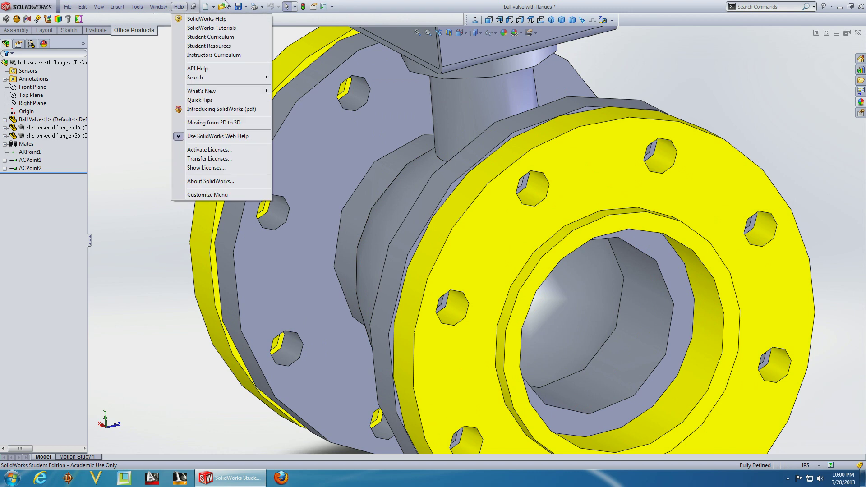
click(323, 7)
click(155, 101)
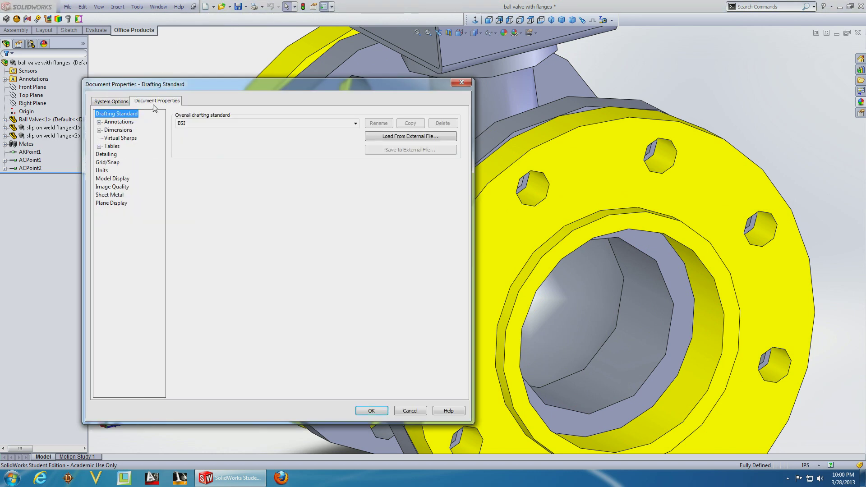
click(107, 187)
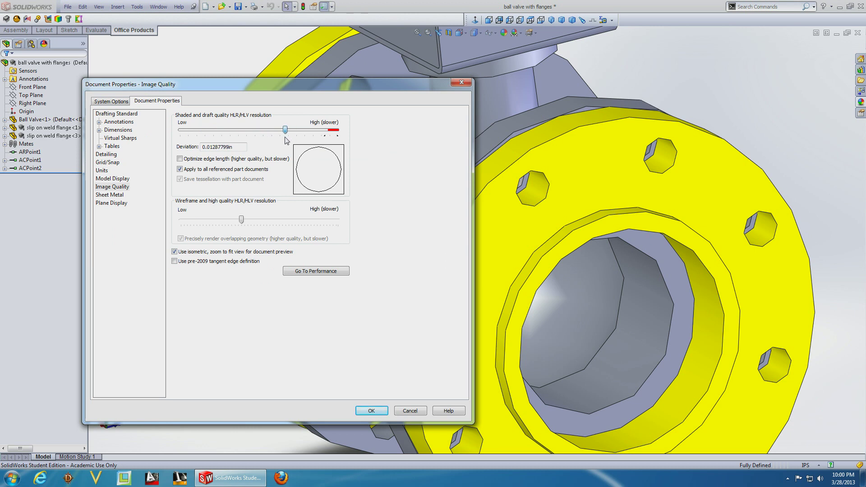
click(371, 411)
Zoom and orbit around the flange edge until the flanges are edge-on
scroll(483, 219, up, 5)
scroll(428, 161, down, 10)
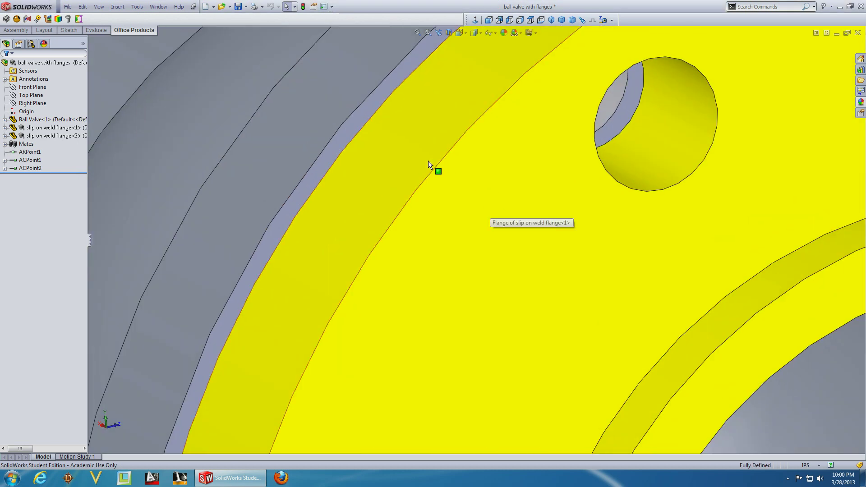
scroll(401, 150, up, 10)
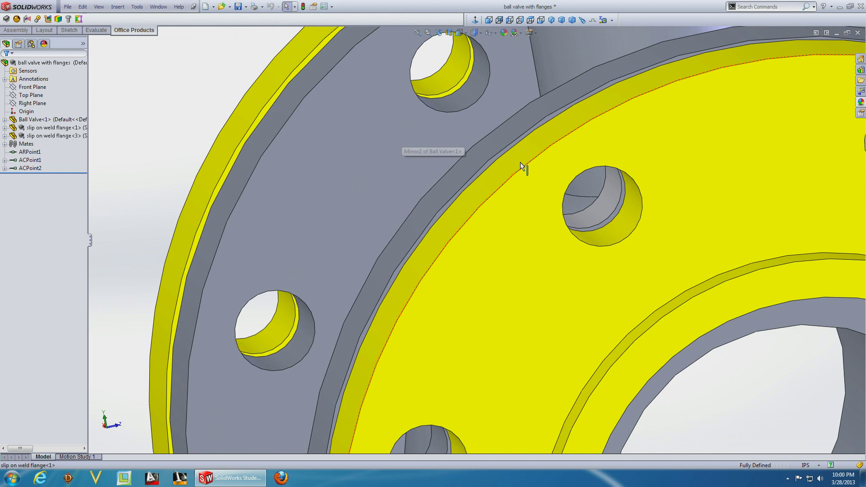
scroll(521, 156, down, 10)
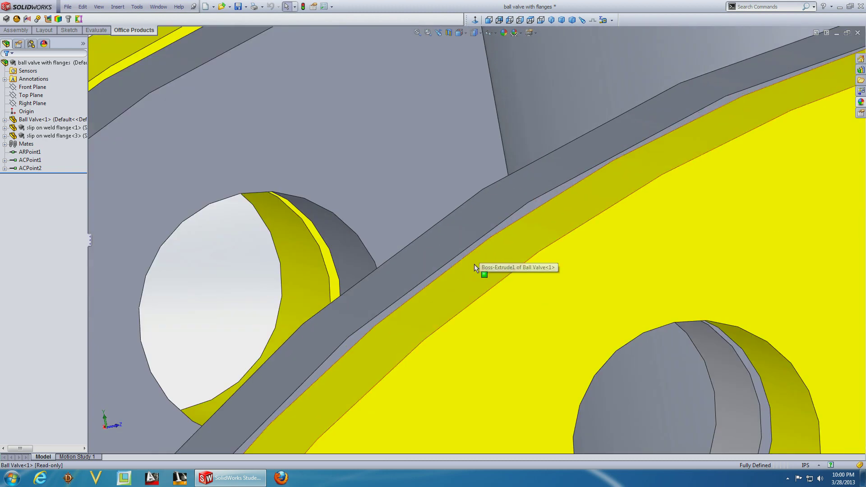
scroll(544, 256, down, 2)
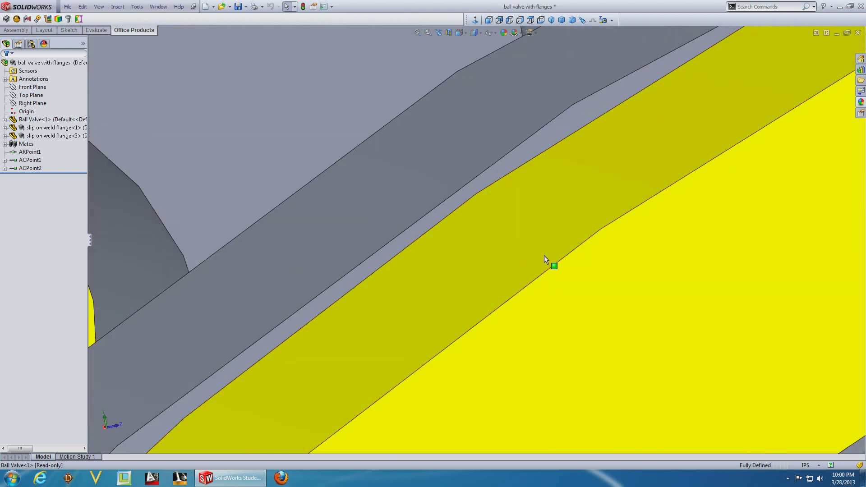
middle_drag(540, 262, 550, 241)
scroll(523, 283, up, 5)
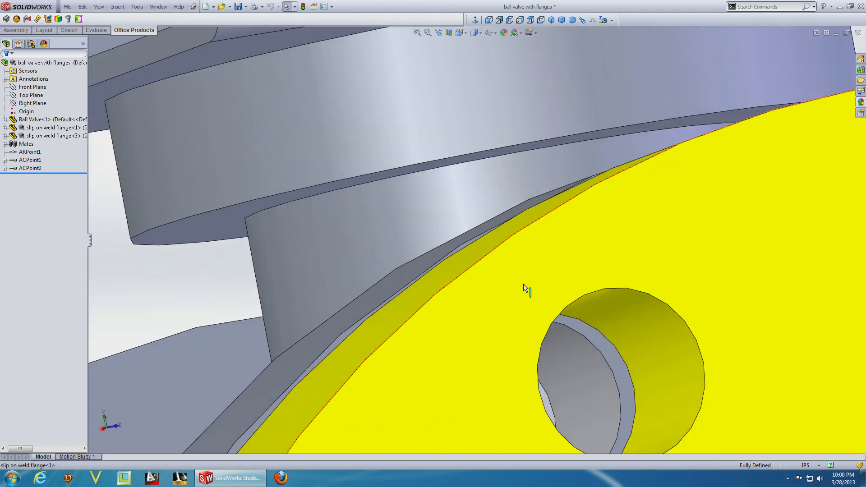
scroll(431, 286, up, 5)
middle_drag(431, 285, 462, 299)
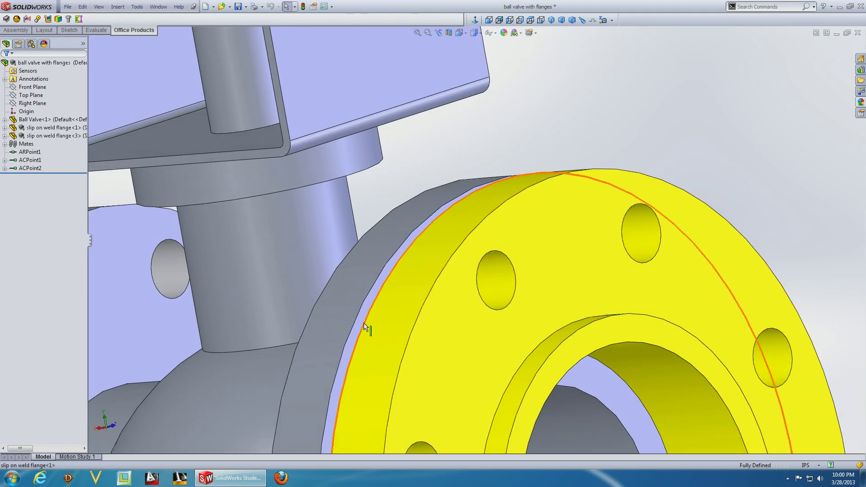
middle_drag(346, 316, 369, 334)
Zoom in on the yellow flange face to examine its polygonal bolt-hole edges
scroll(377, 303, down, 6)
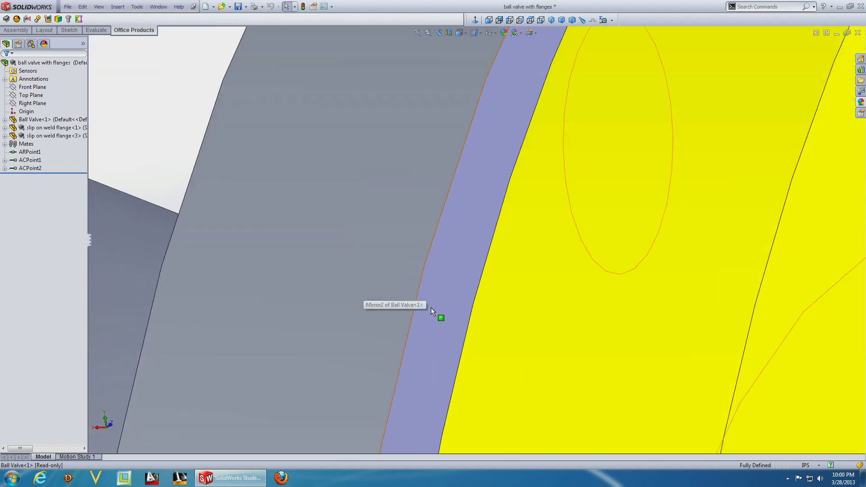
scroll(428, 300, up, 8)
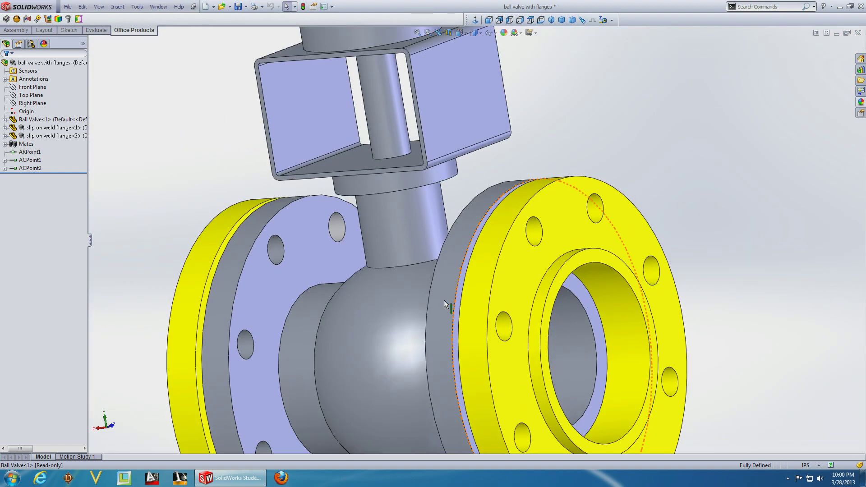
scroll(444, 296, down, 10)
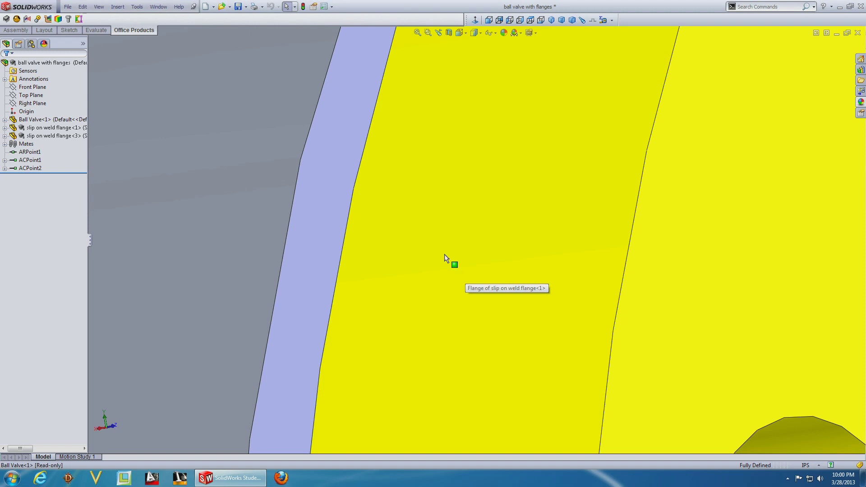
middle_drag(445, 255, 419, 242)
scroll(433, 251, up, 8)
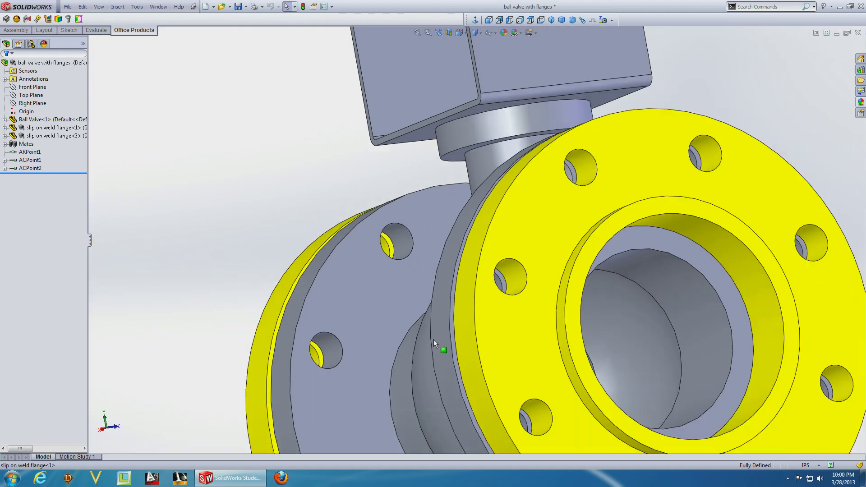
scroll(484, 344, down, 6)
scroll(560, 313, up, 4)
scroll(549, 310, down, 6)
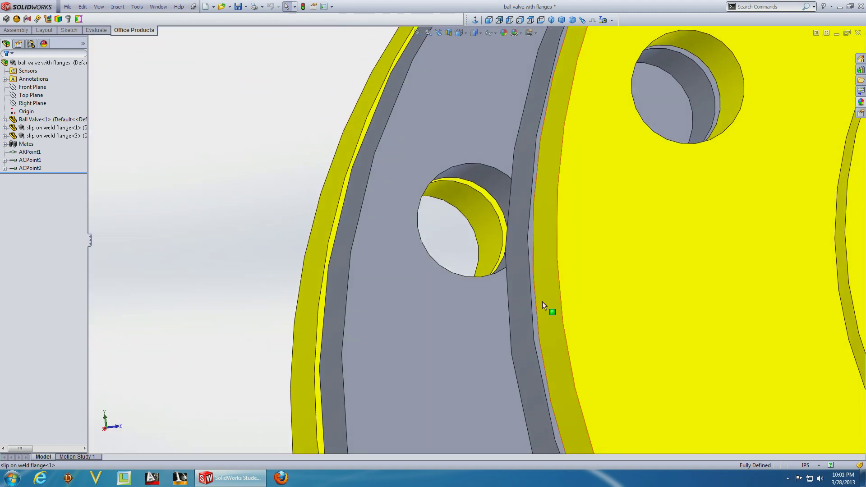
scroll(667, 164, down, 4)
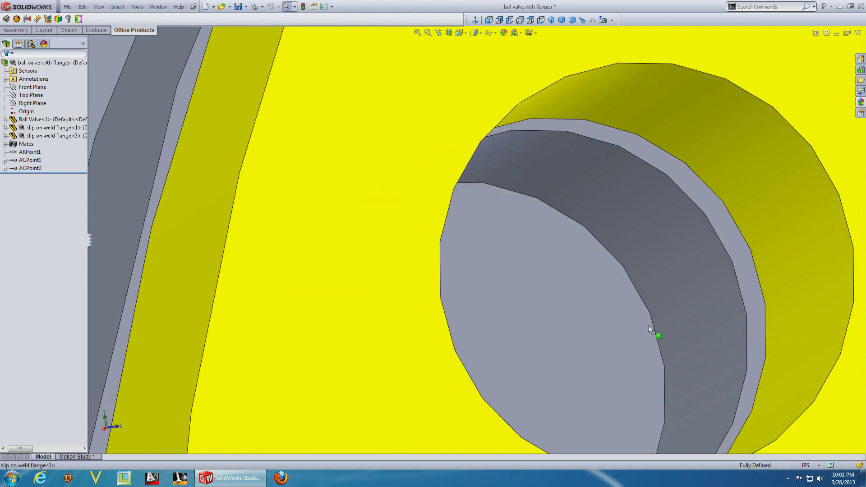
scroll(648, 325, up, 1)
scroll(496, 261, up, 2)
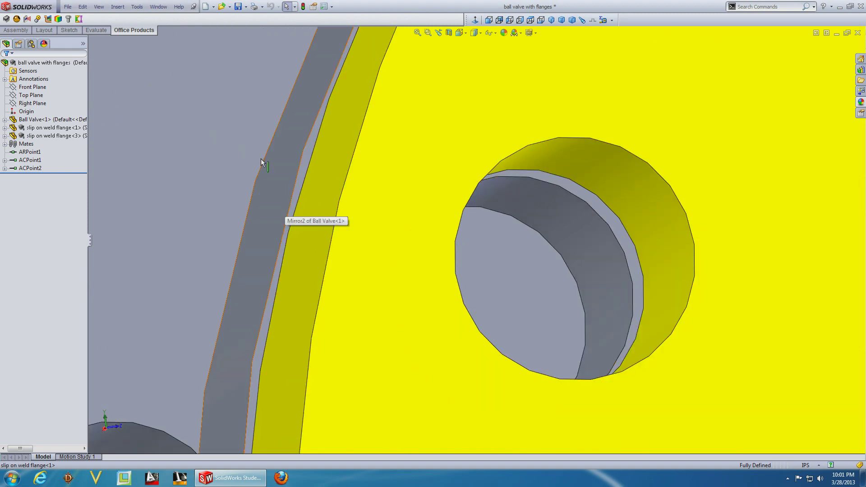
Push the document's shaded image quality to maximum (deviation 0.0093658in) and apply it
click(324, 7)
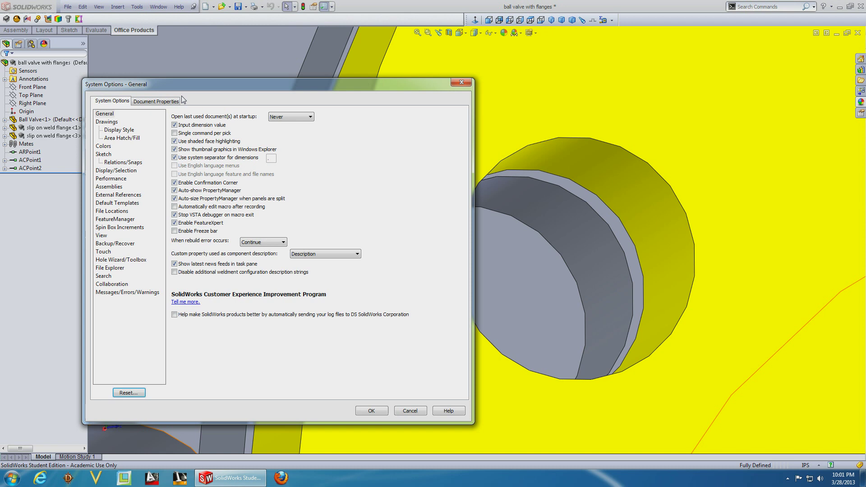
click(157, 100)
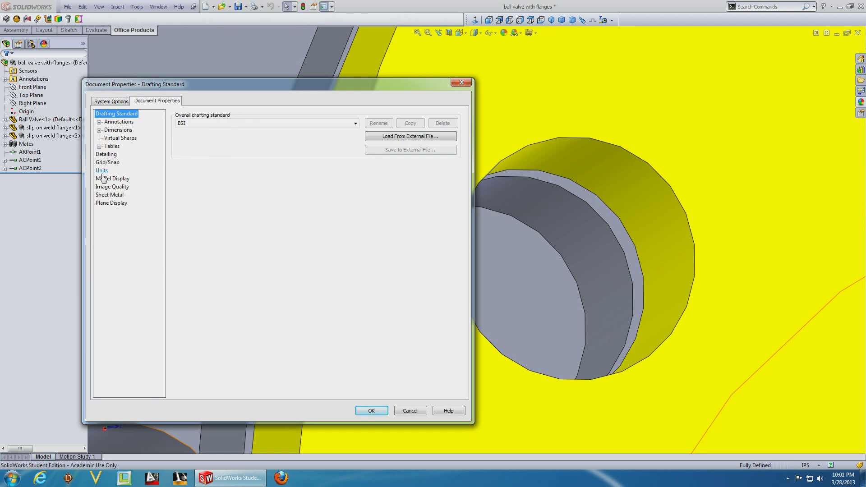
click(101, 187)
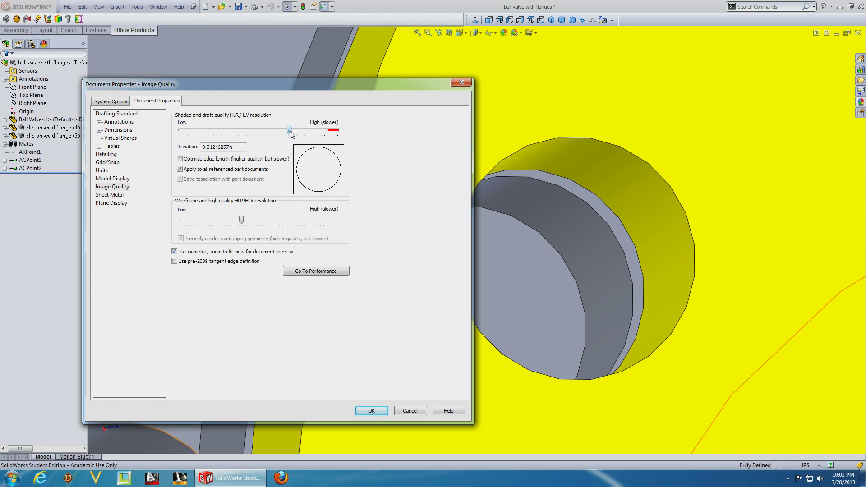
drag(326, 132, 333, 132)
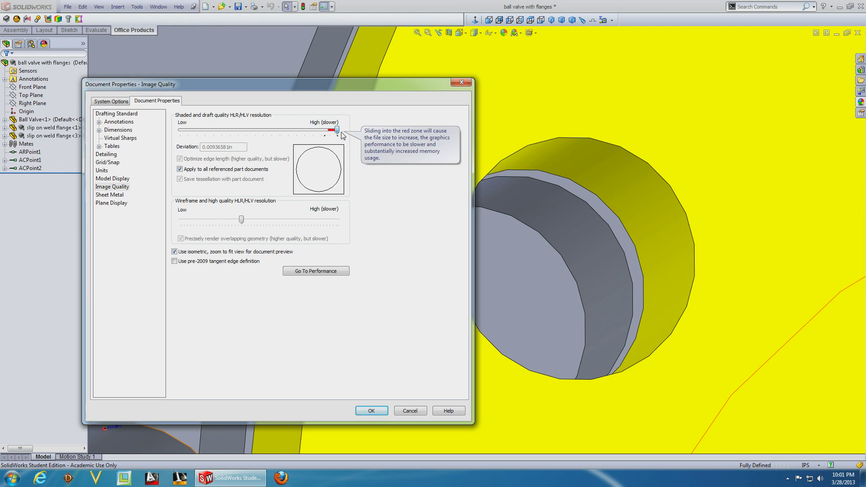
click(371, 411)
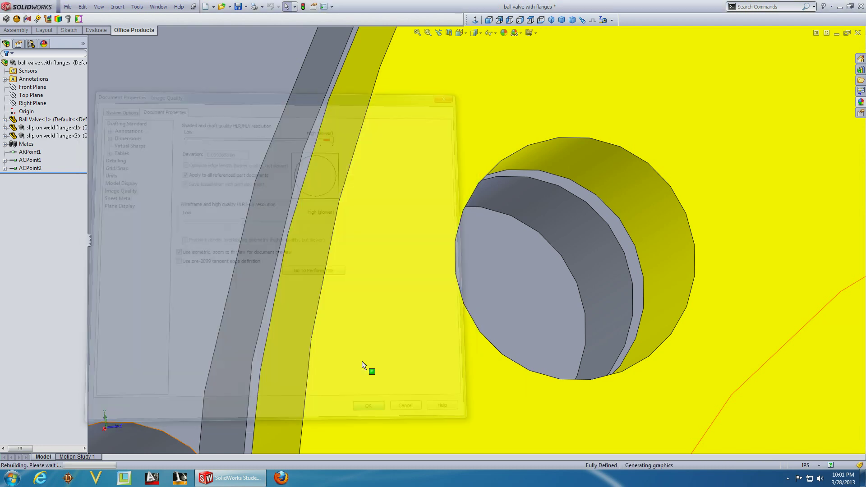
middle_drag(413, 143, 401, 198)
scroll(427, 163, up, 4)
scroll(518, 190, down, 8)
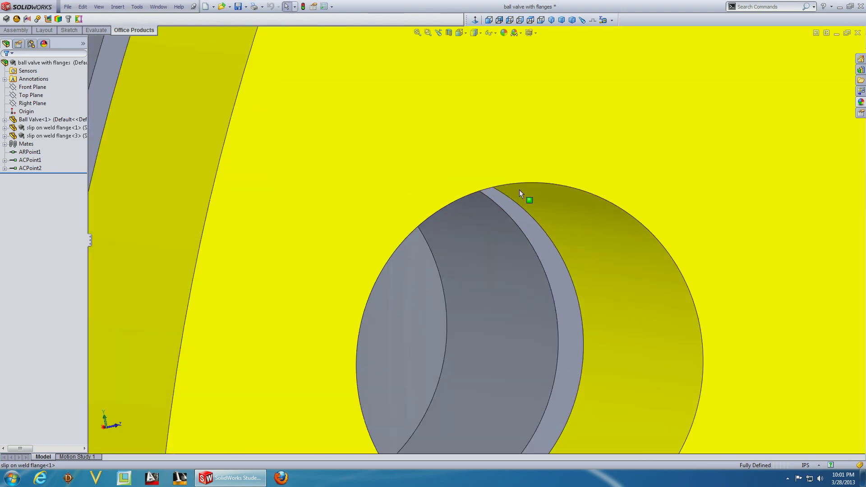
scroll(495, 174, up, 8)
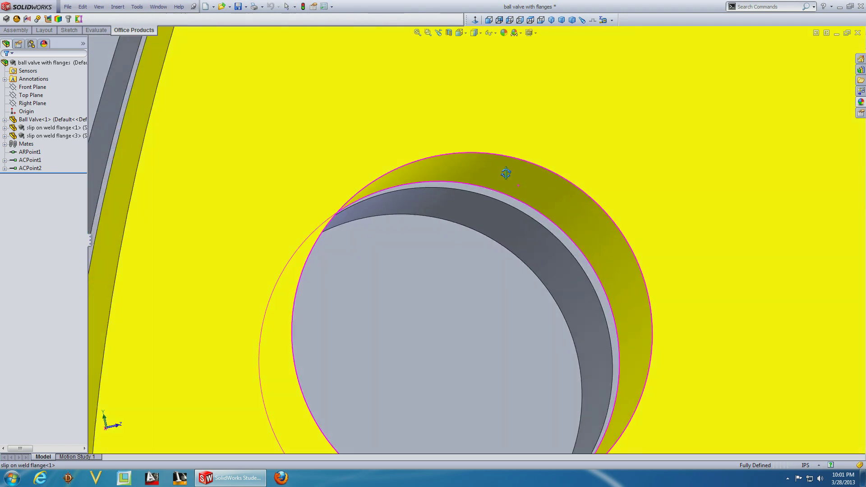
scroll(312, 191, up, 10)
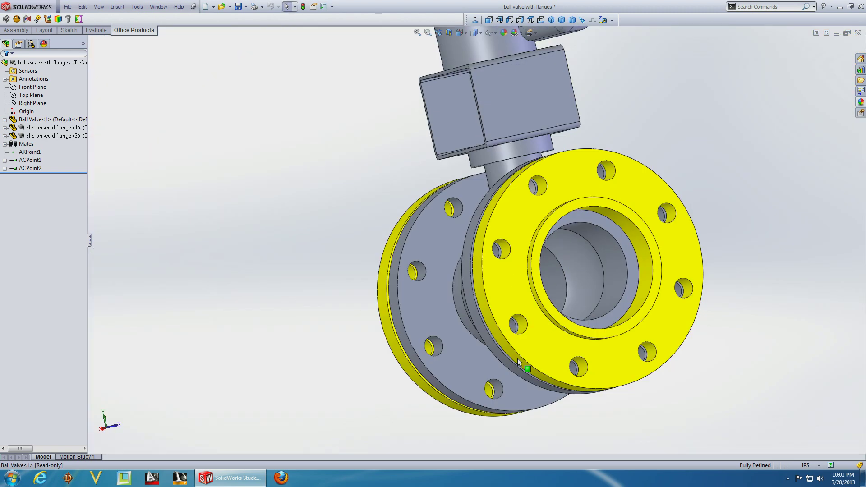
middle_drag(517, 358, 379, 240)
scroll(508, 196, down, 10)
scroll(508, 195, down, 4)
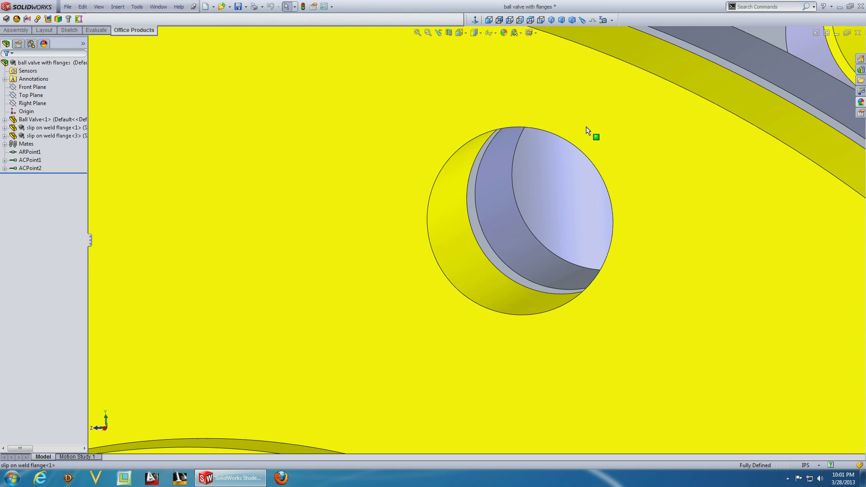
scroll(657, 229, up, 8)
scroll(576, 240, up, 3)
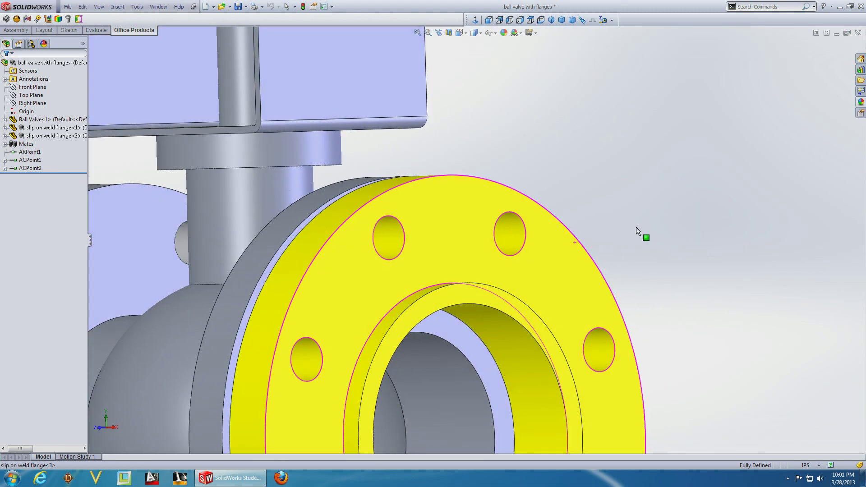
scroll(299, 328, up, 6)
scroll(404, 257, down, 10)
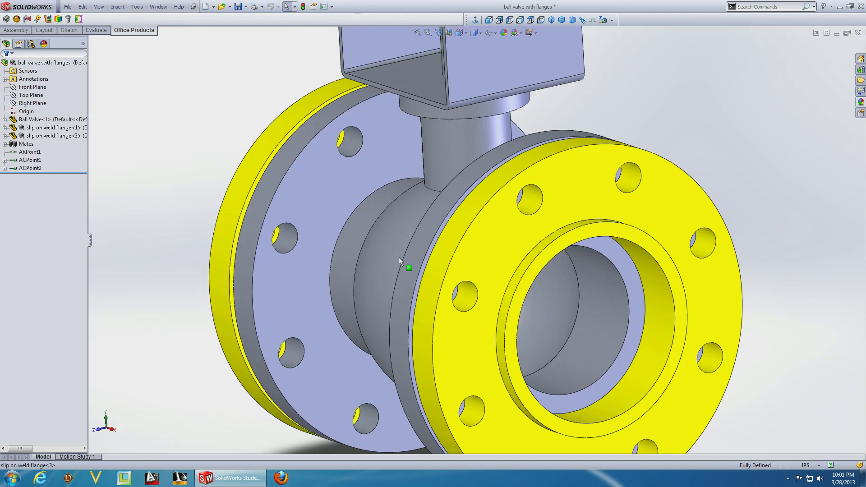
Enable RealView Graphics and orbit around to the yellow left flange
click(530, 33)
click(544, 43)
scroll(415, 236, up, 8)
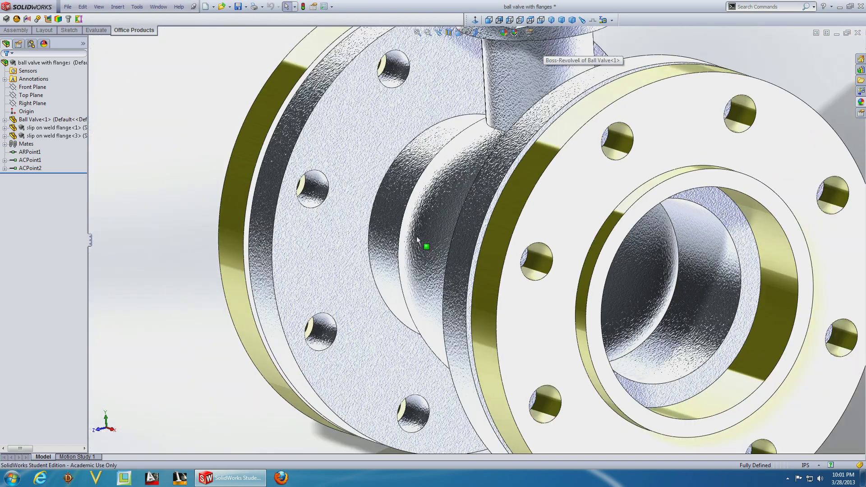
middle_drag(419, 214, 512, 261)
scroll(359, 202, down, 8)
scroll(359, 201, up, 5)
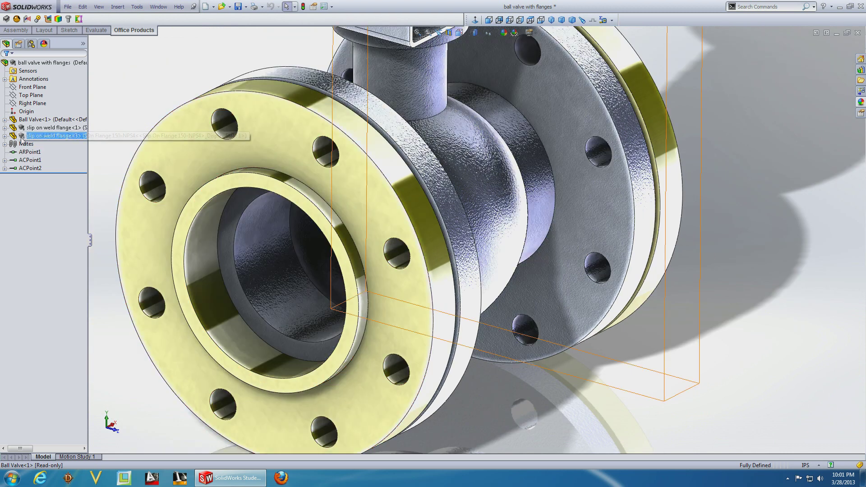
Assign the Copper material to slip on weld flange<1>
right_click(30, 128)
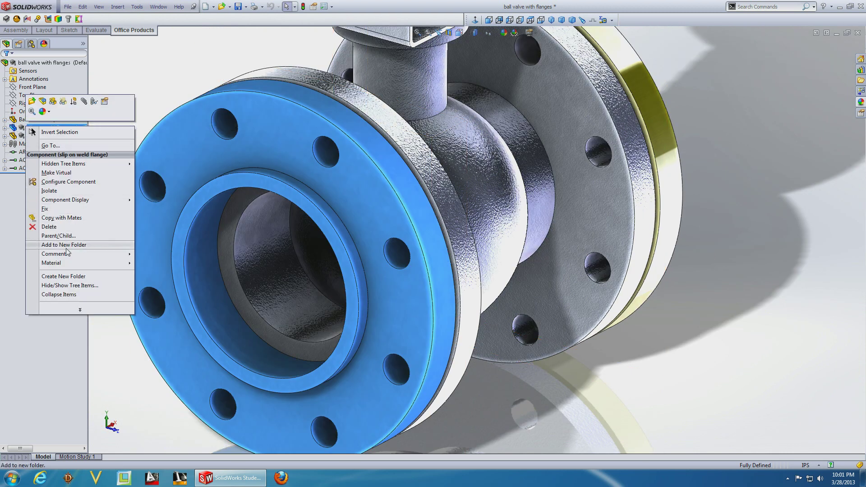
mouse_move(100, 266)
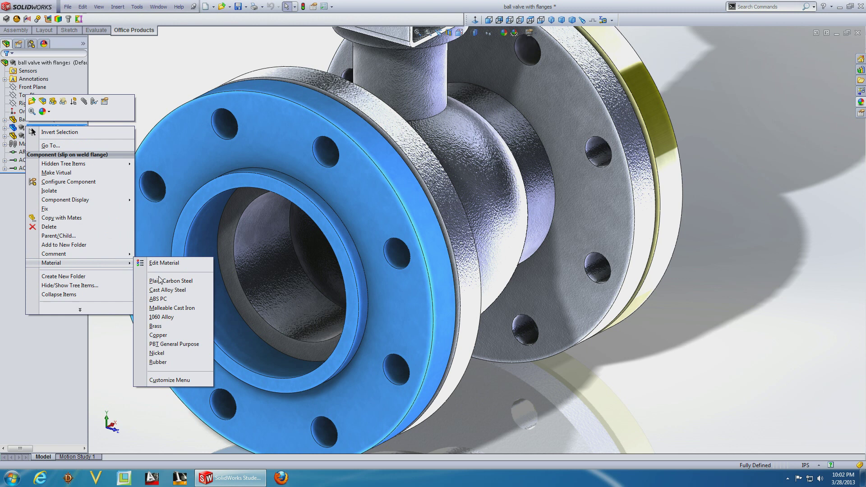
click(166, 335)
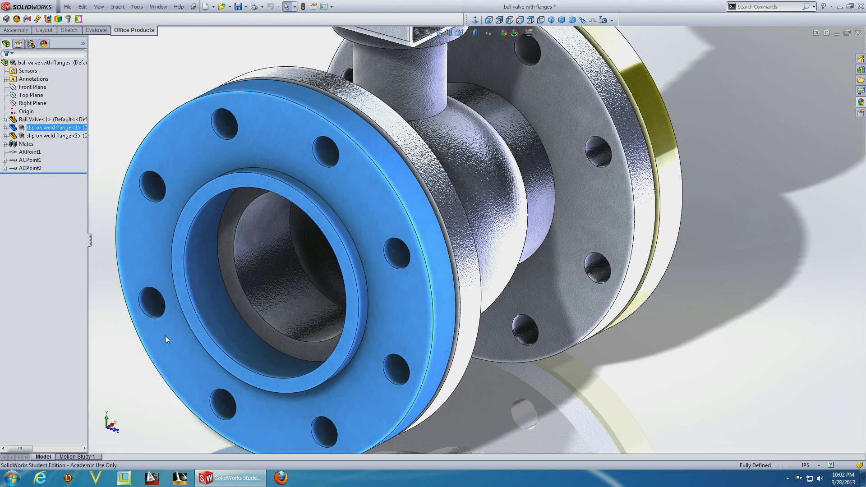
scroll(637, 314, up, 5)
middle_drag(637, 315, 627, 257)
Enable Ambient Occlusion and orbit around the flange and valve body to check the shading
click(533, 33)
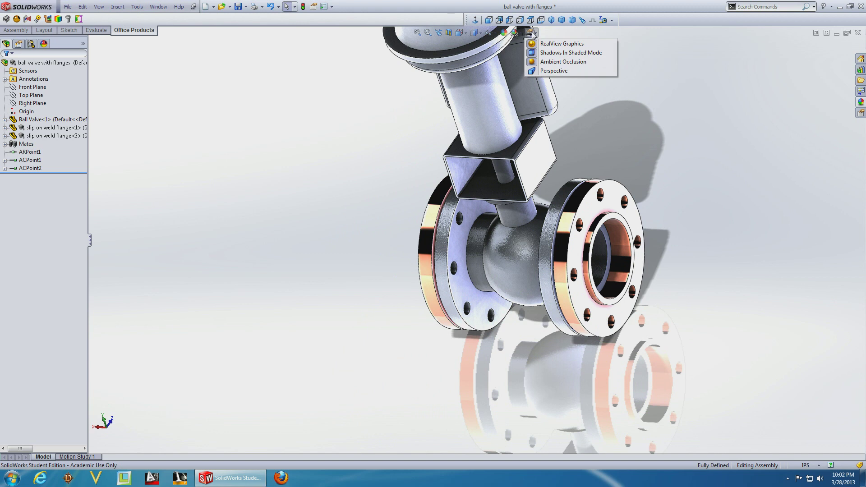
click(544, 62)
scroll(562, 234, down, 6)
middle_drag(593, 297, 494, 300)
scroll(737, 261, up, 6)
middle_drag(680, 260, 658, 236)
scroll(658, 235, down, 10)
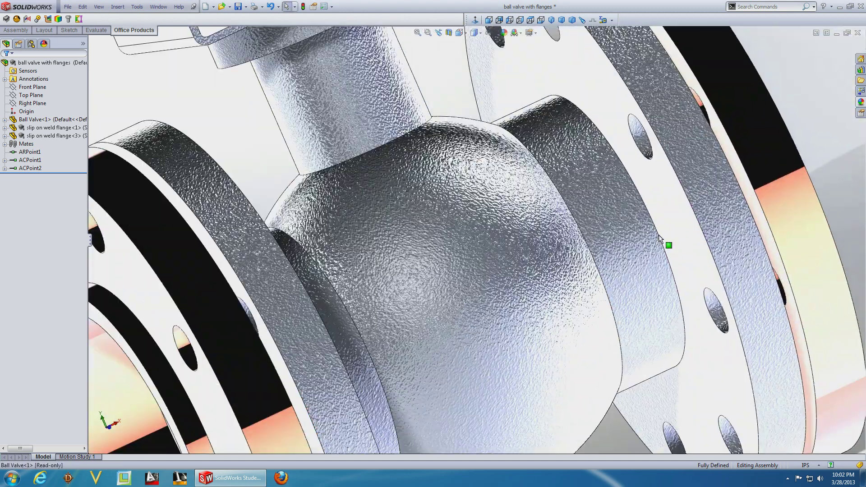
middle_drag(603, 230, 586, 240)
scroll(493, 293, down, 12)
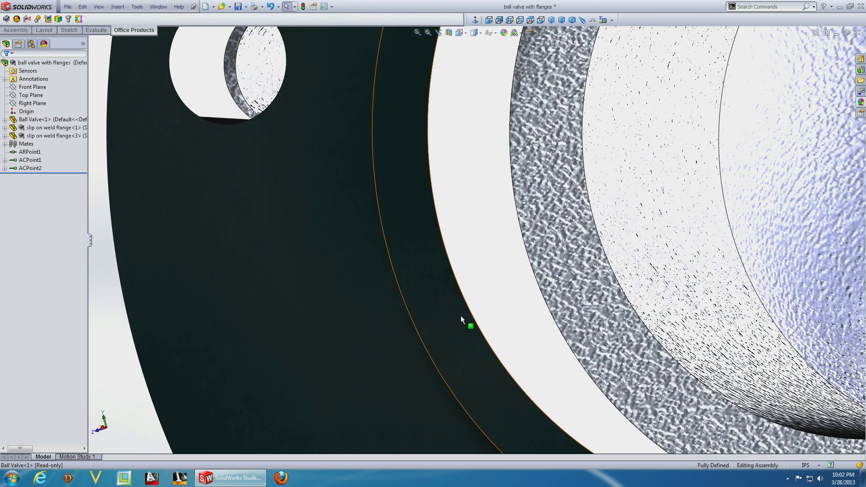
scroll(463, 293, down, 5)
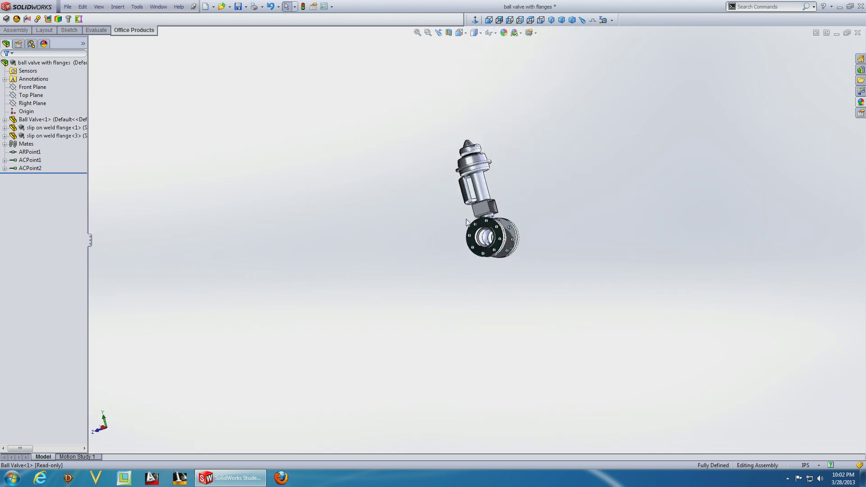
scroll(472, 194, up, 8)
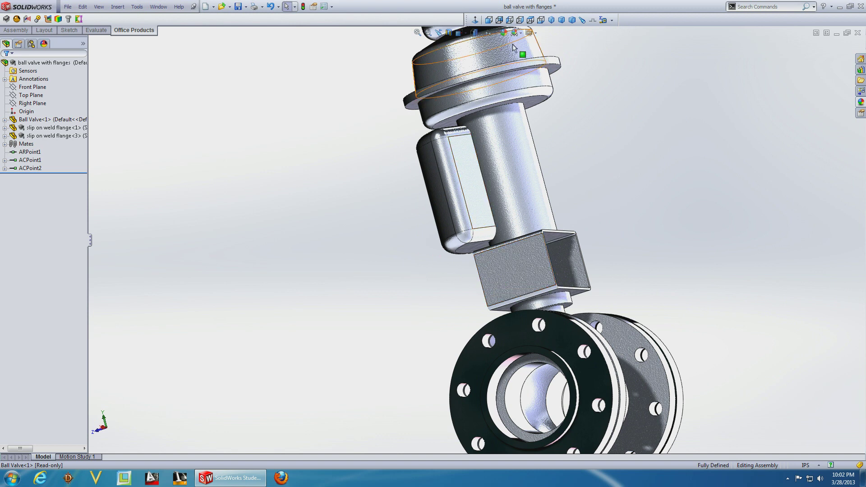
Turn RealView Graphics off and switch the valve to Shaded display without edge lines
click(528, 33)
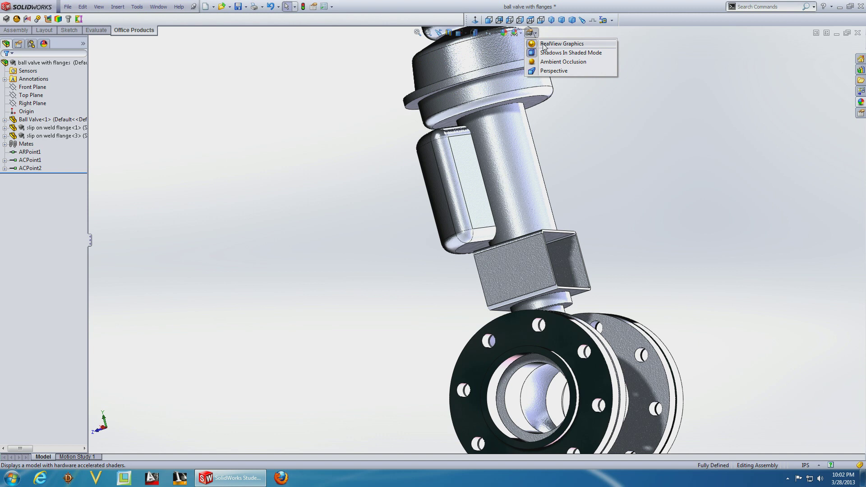
click(544, 45)
middle_drag(463, 164, 607, 243)
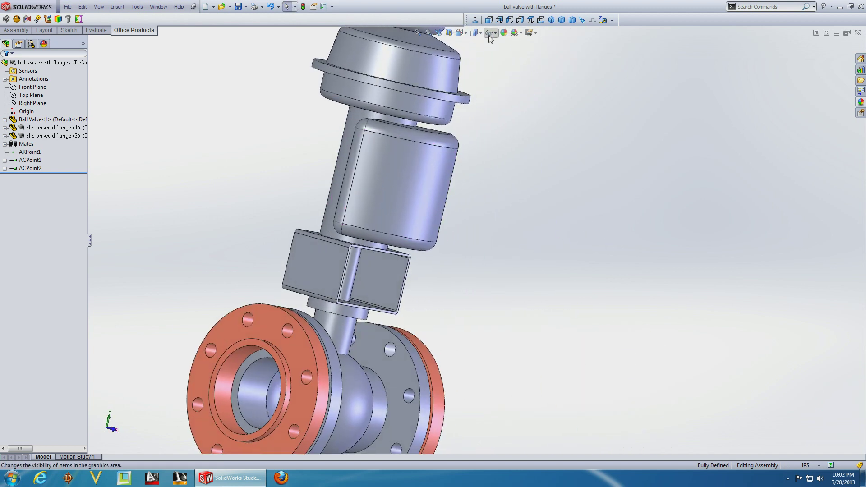
click(478, 55)
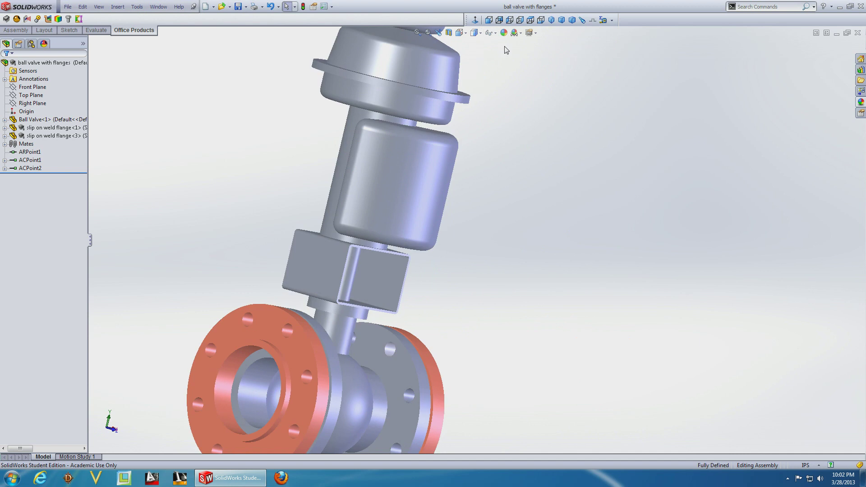
Turn RealView Graphics back on for a glossy textured-metal finish
click(529, 33)
click(541, 45)
middle_drag(366, 193, 523, 273)
scroll(345, 178, down, 4)
Orbit and zoom the valve to inspect the recessed pocket face and floor shadow
middle_drag(345, 177, 468, 253)
scroll(253, 209, down, 4)
scroll(253, 209, down, 3)
scroll(244, 204, up, 8)
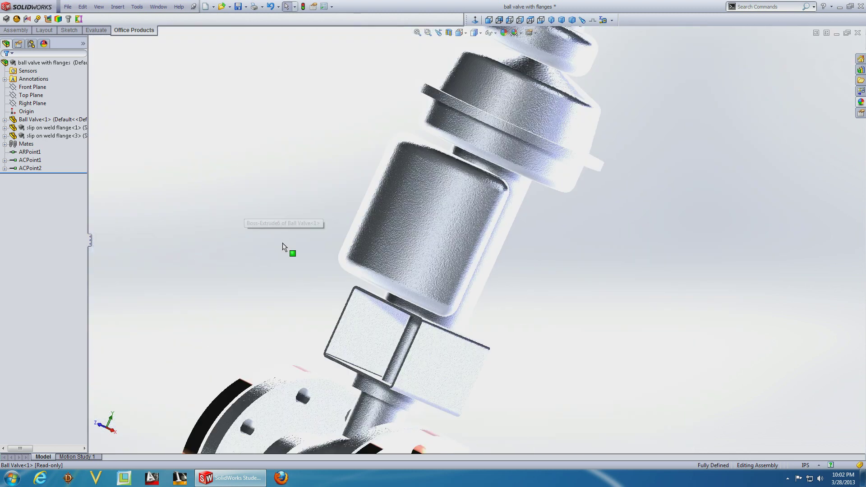
scroll(329, 288, down, 3)
scroll(371, 293, up, 3)
scroll(433, 360, up, 3)
scroll(428, 358, down, 6)
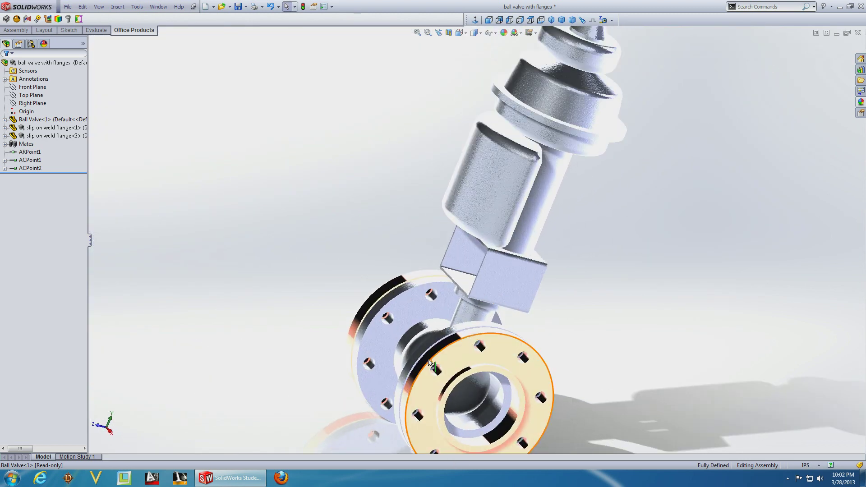